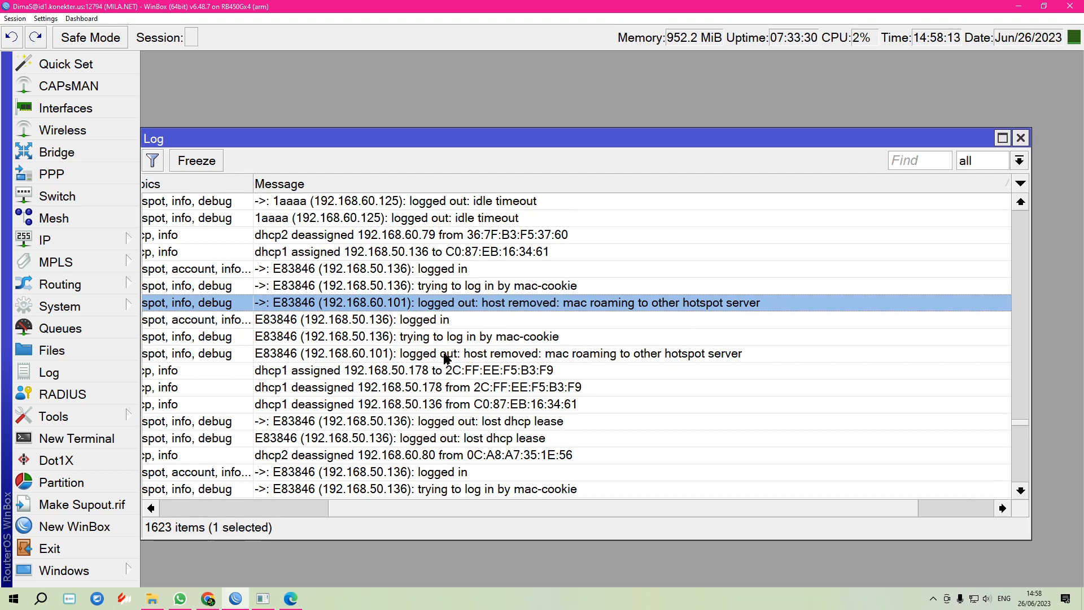
Inspect the log entry for the hotspot logout caused by MAC roaming to another hotspot server, then close its details.
double_click(525, 305)
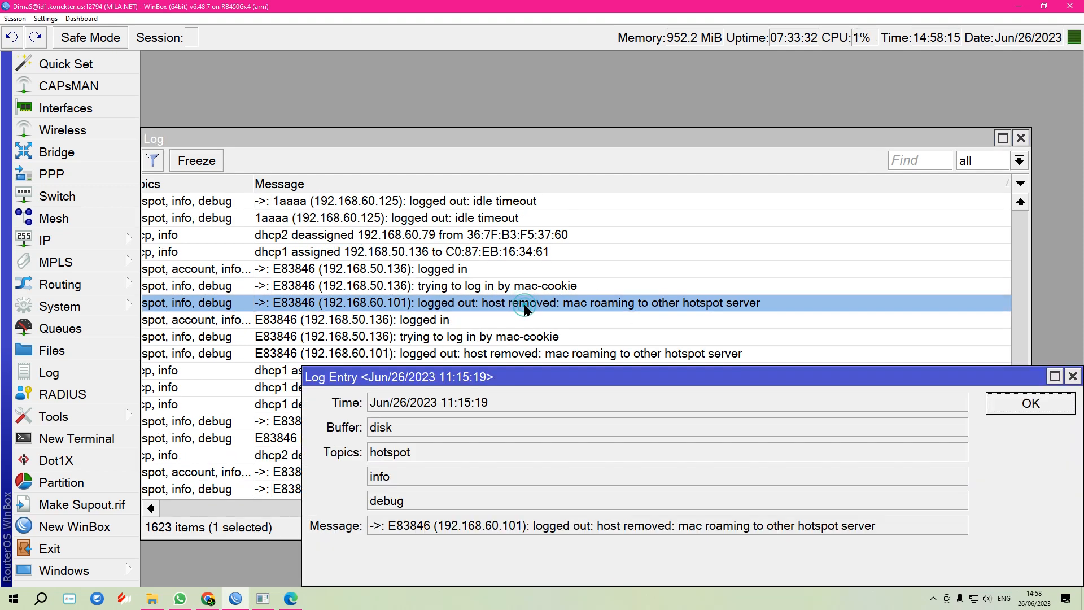
drag(607, 386, 485, 104)
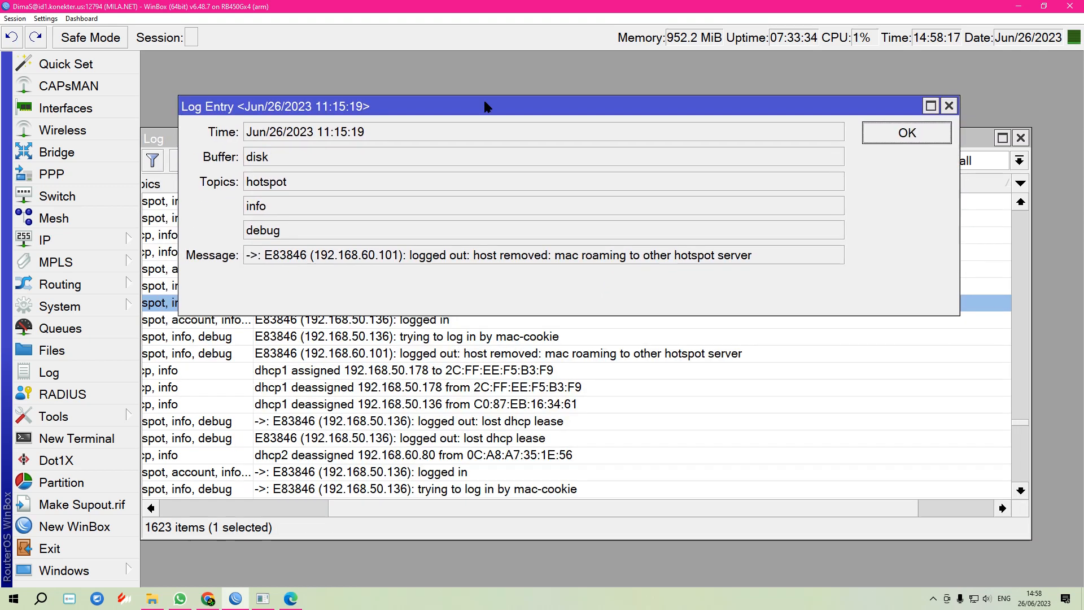
click(950, 106)
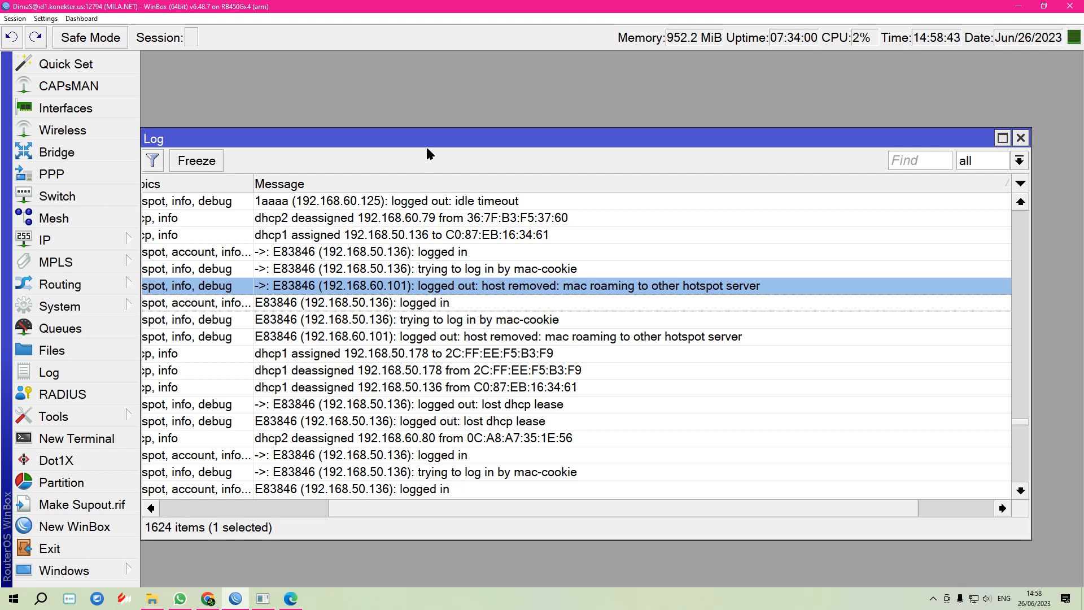
drag(433, 138, 450, 91)
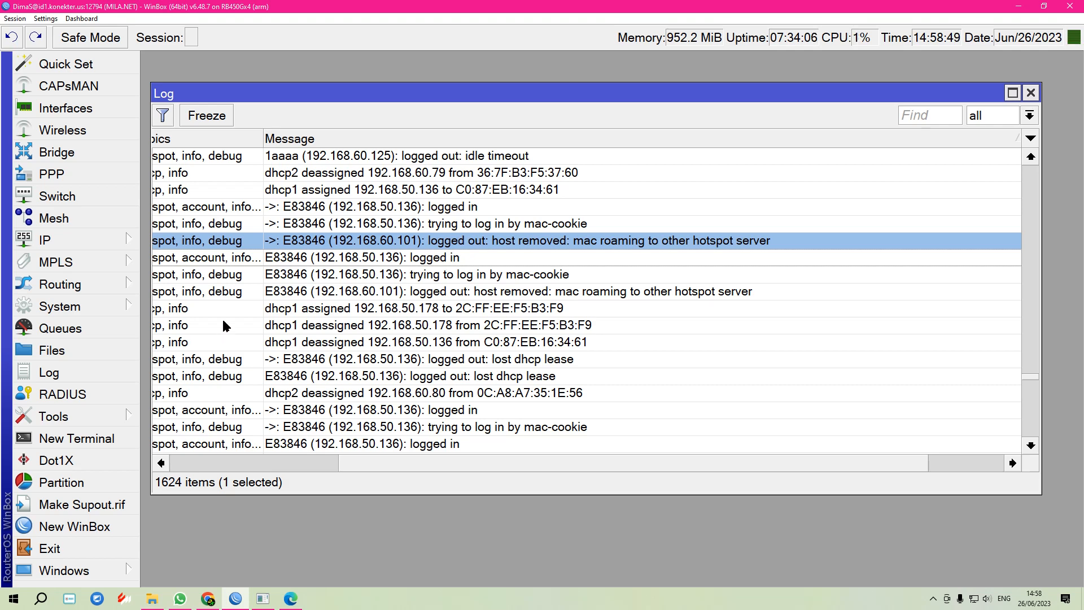
Examine the hotspot configuration, comparing the Servers list with the Server Profiles list.
click(98, 239)
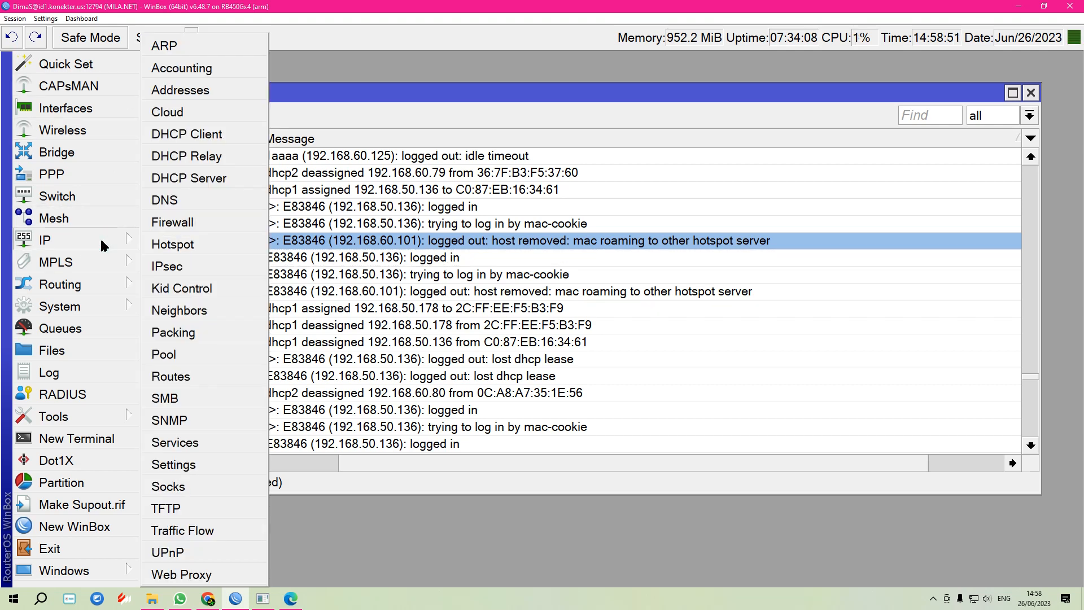
click(175, 248)
click(246, 82)
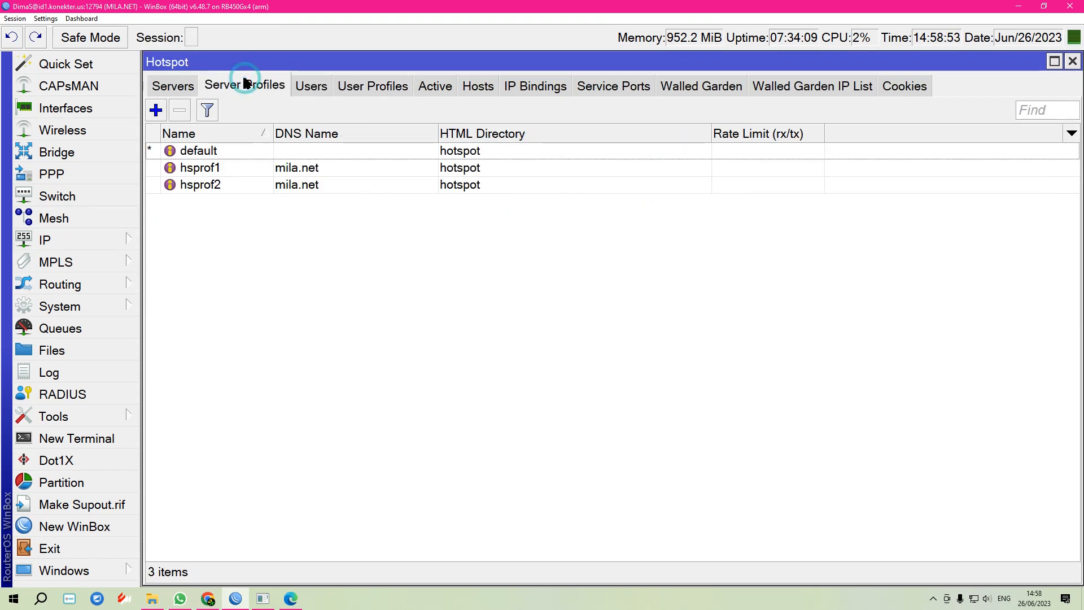
click(260, 170)
click(175, 86)
click(215, 85)
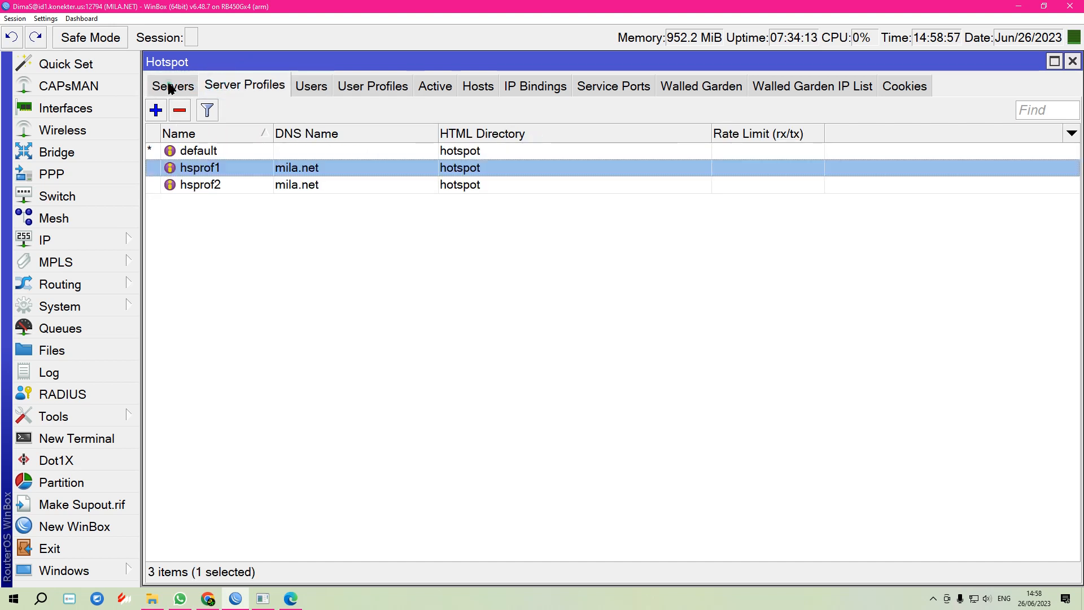
click(169, 87)
click(243, 86)
click(174, 87)
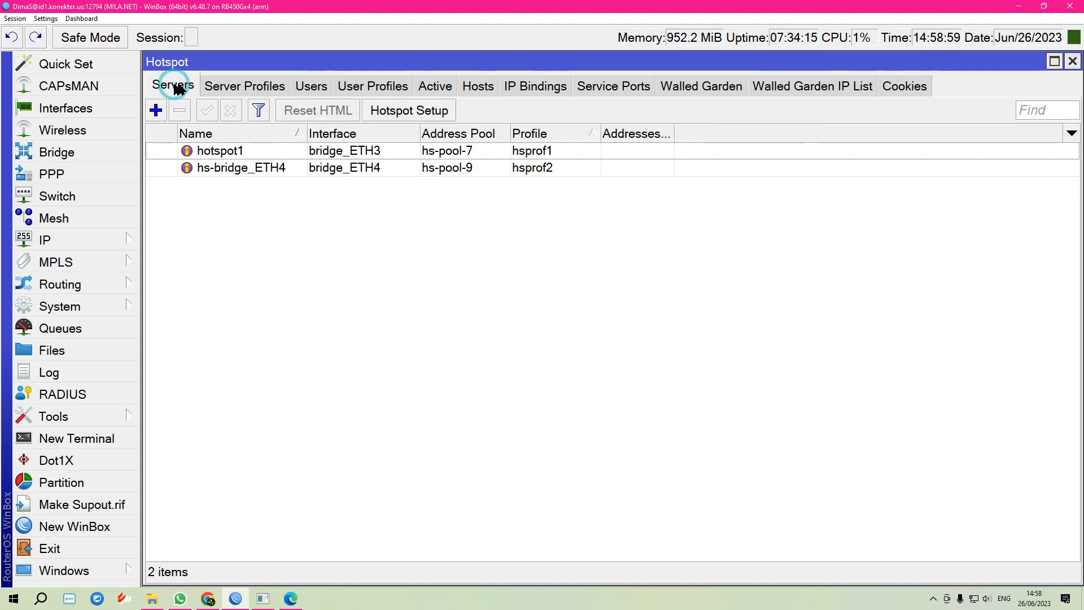
drag(304, 66, 328, 97)
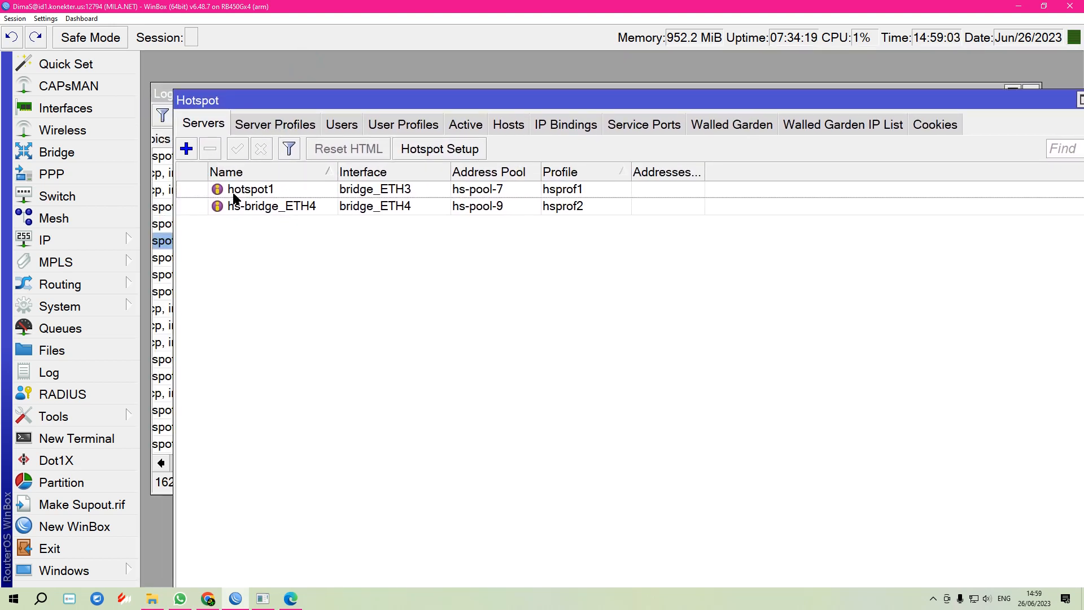
click(270, 124)
click(203, 123)
Examine the ether3 and ether4 entries in the Interface List.
click(97, 112)
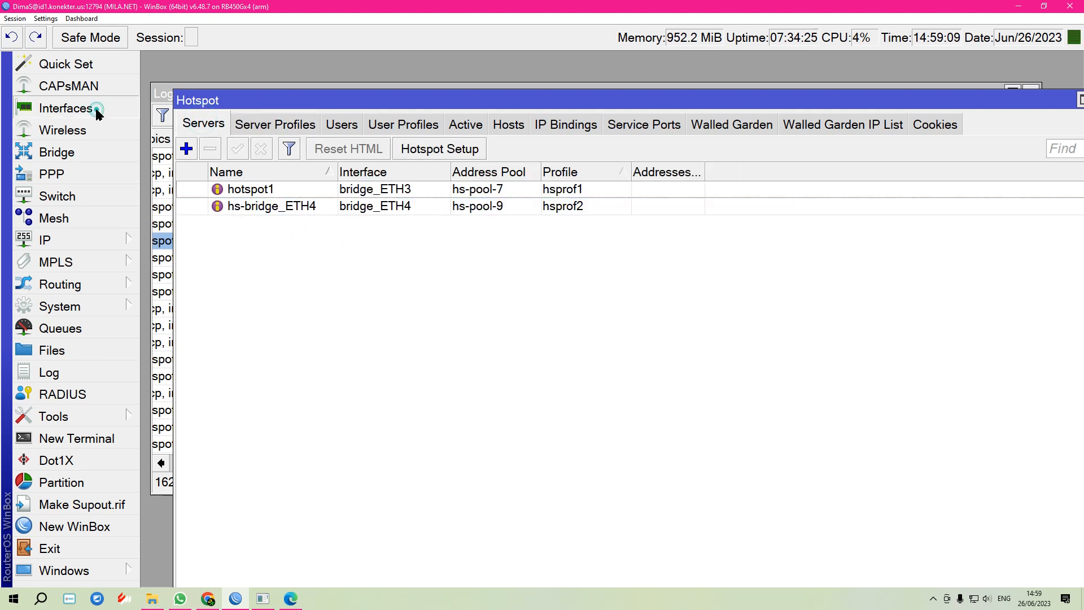
drag(416, 132, 350, 132)
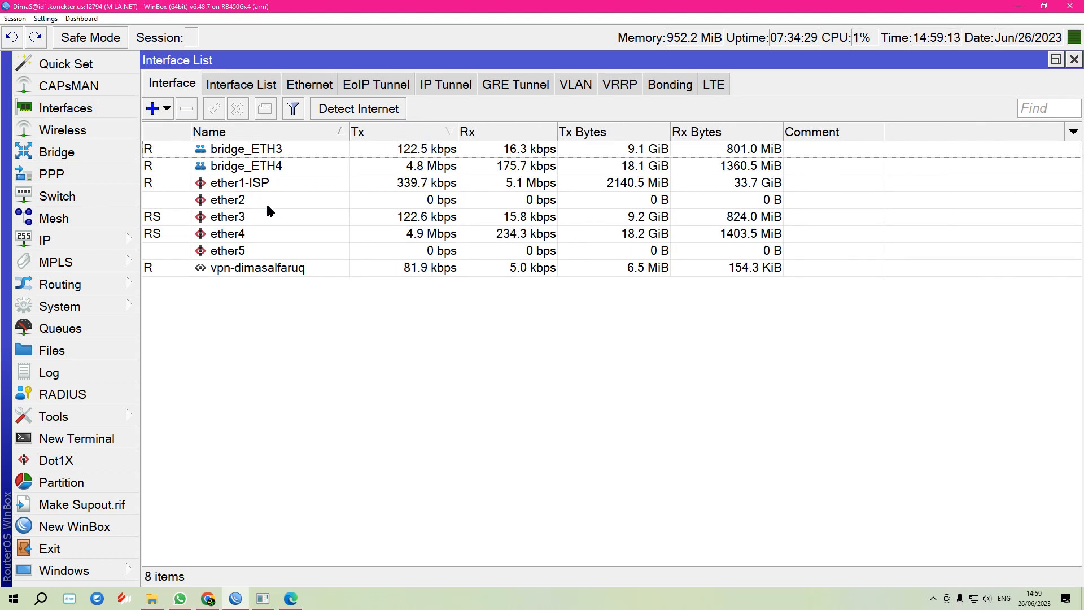
click(236, 217)
click(235, 233)
click(237, 215)
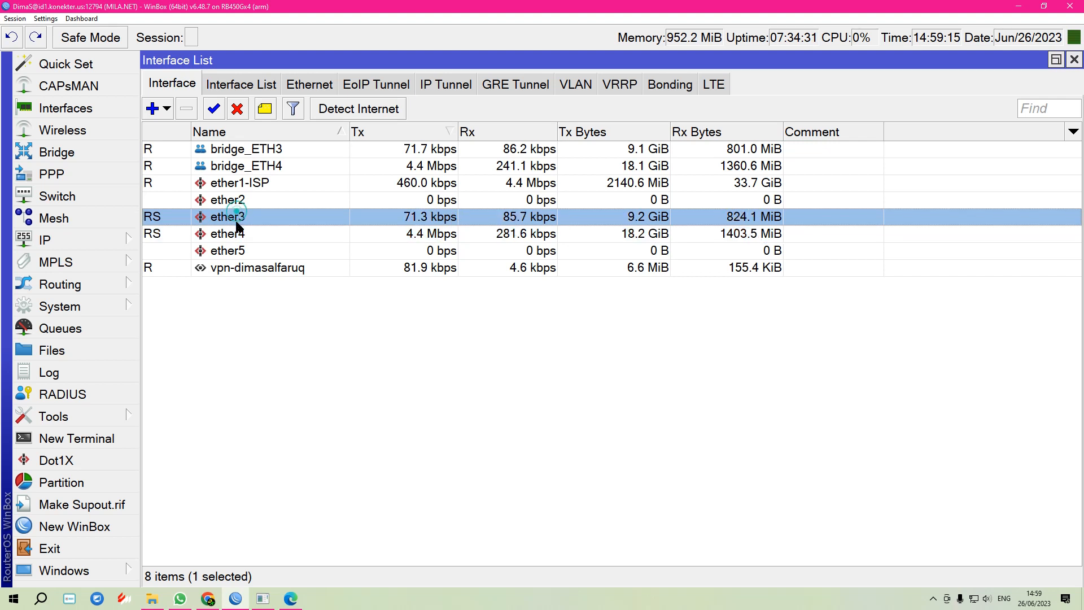
click(240, 233)
click(242, 216)
click(245, 233)
click(252, 216)
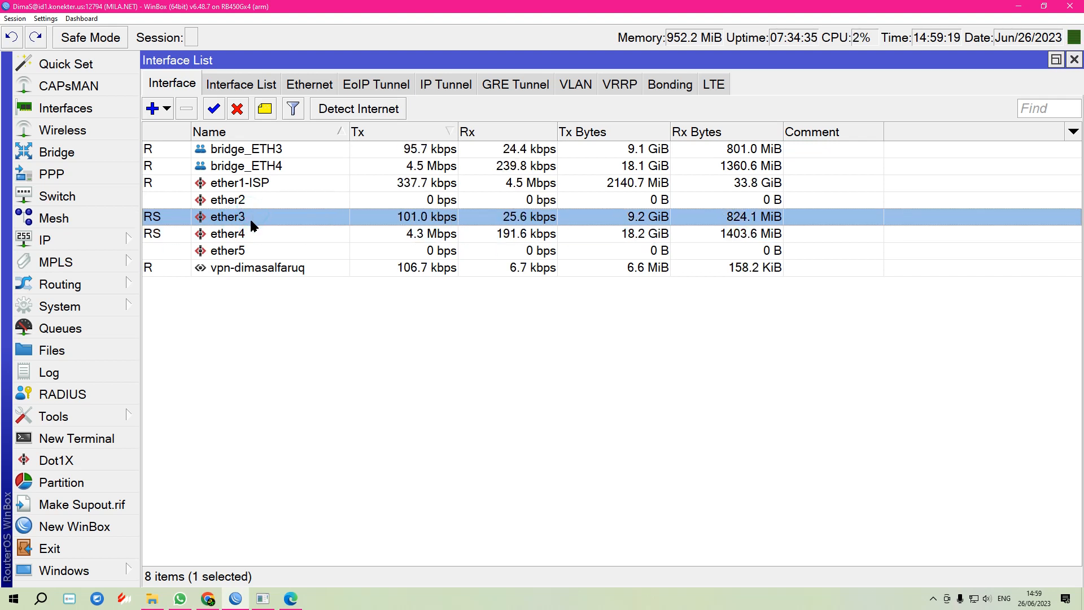
Restore the Interface List to a smaller window below the hotspot server entries and compare ether4 with them.
click(1056, 59)
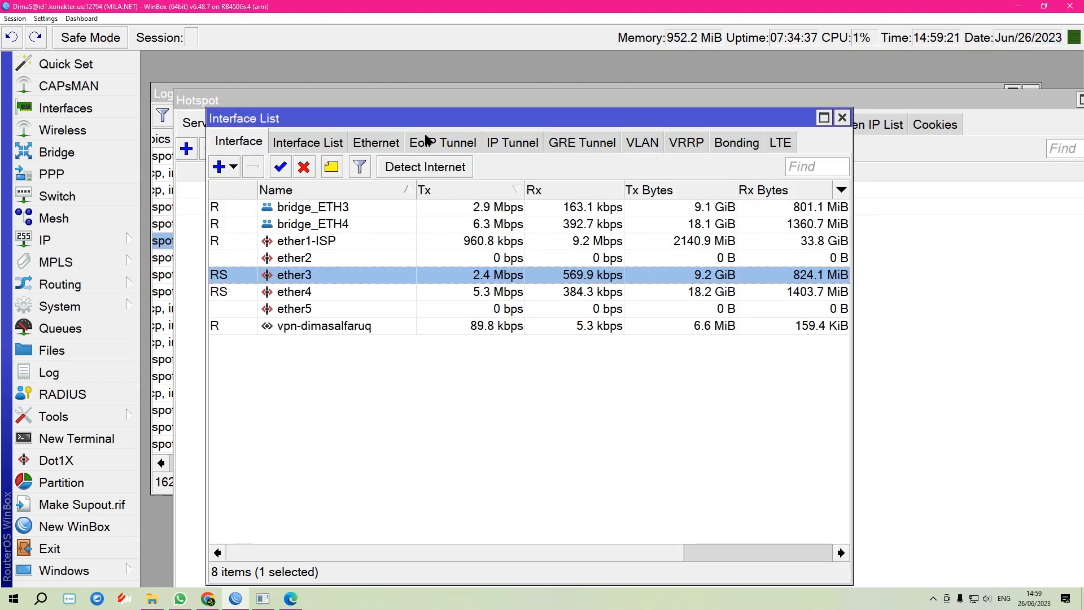
drag(430, 117, 407, 249)
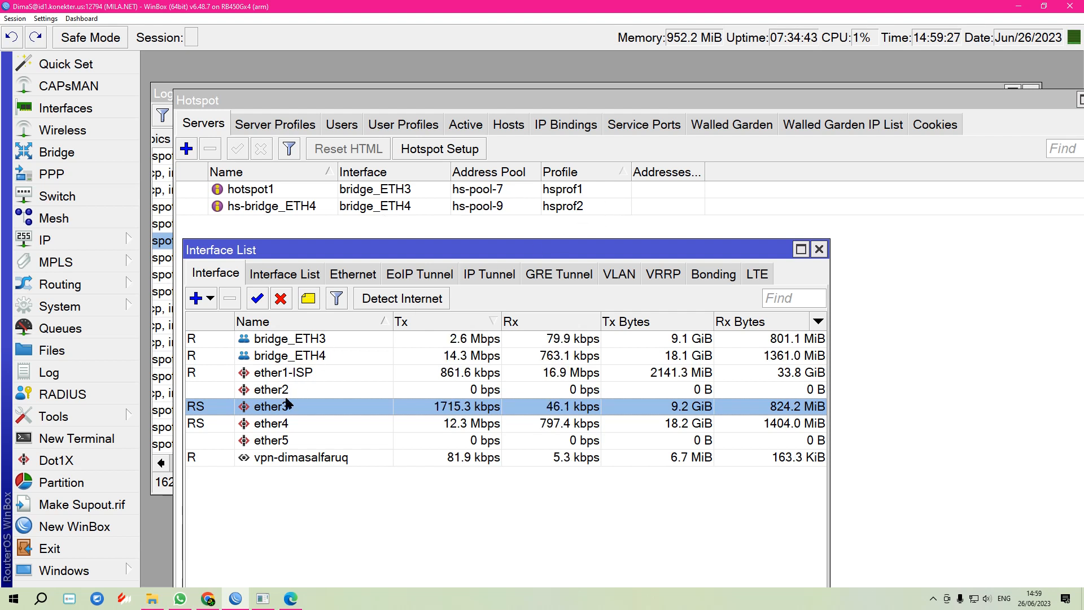
click(276, 428)
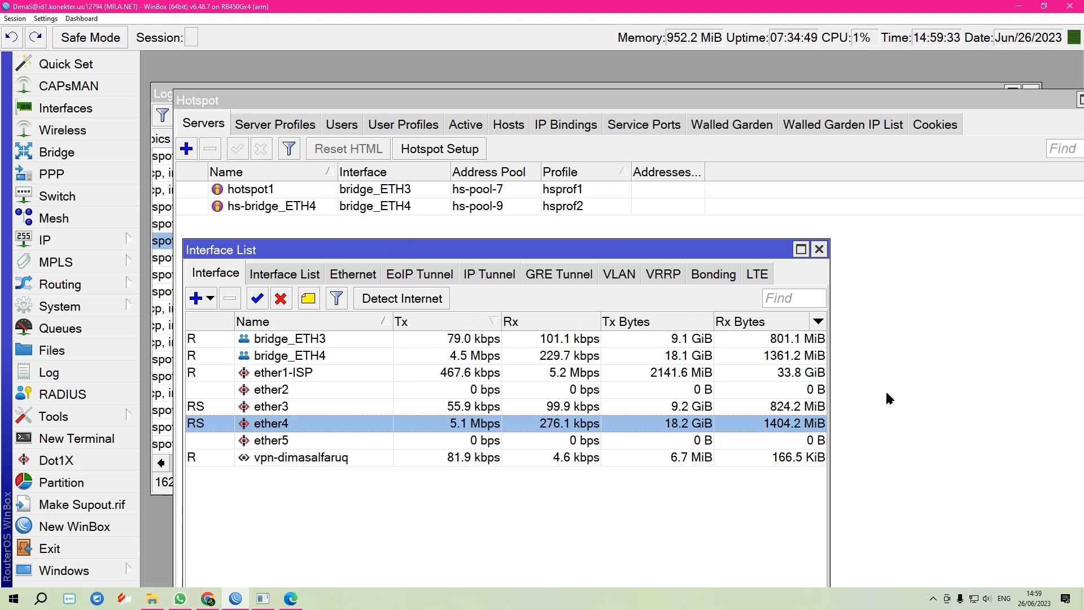
mouse_move(412, 250)
mouse_down()
mouse_move(406, 239)
mouse_move(402, 248)
mouse_up()
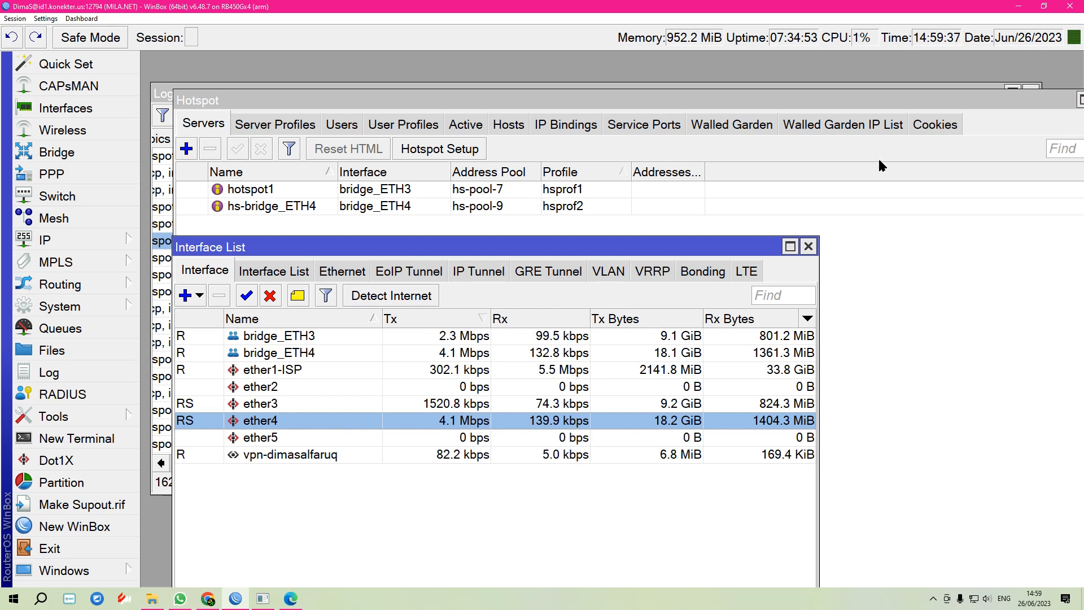
Close the log, arrange the Interface List above the Hotspot window so both are readable, and select ether3.
click(1030, 86)
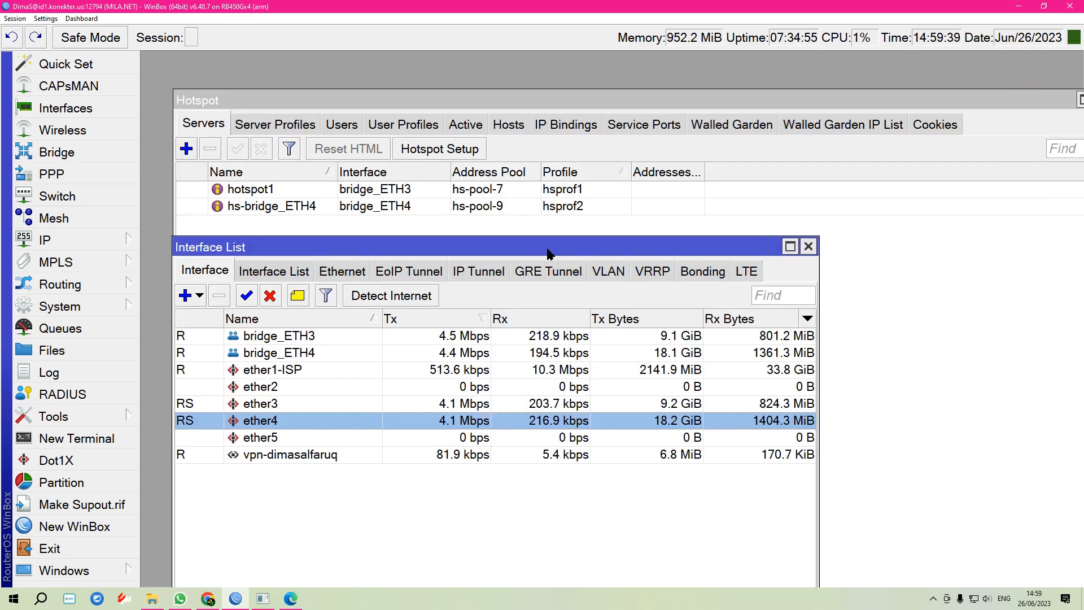
drag(547, 239, 548, 137)
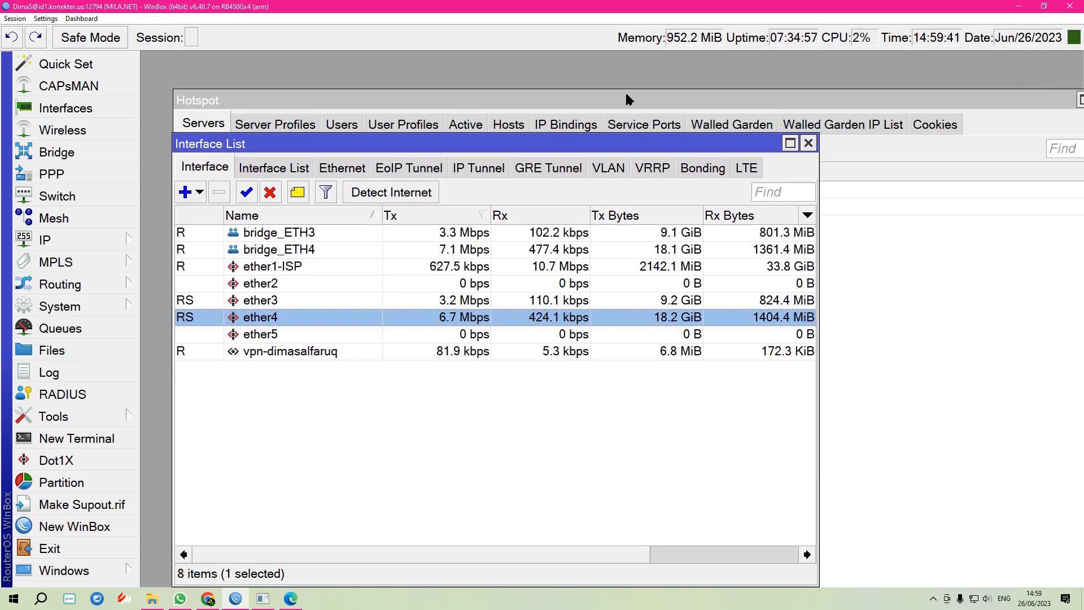
drag(629, 99, 565, 341)
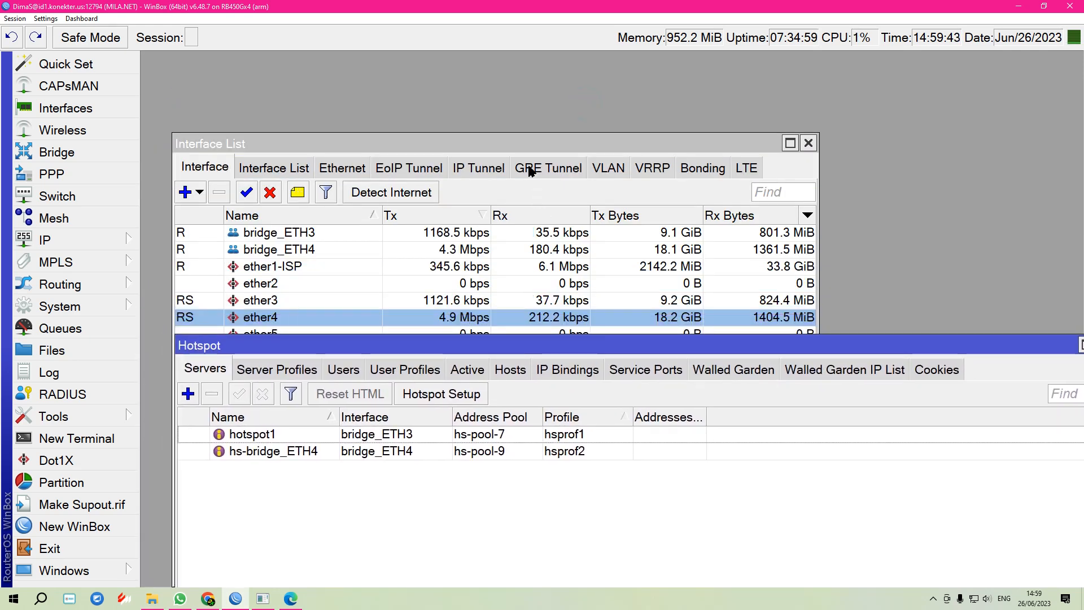
drag(530, 143, 535, 78)
click(848, 466)
drag(527, 344, 525, 288)
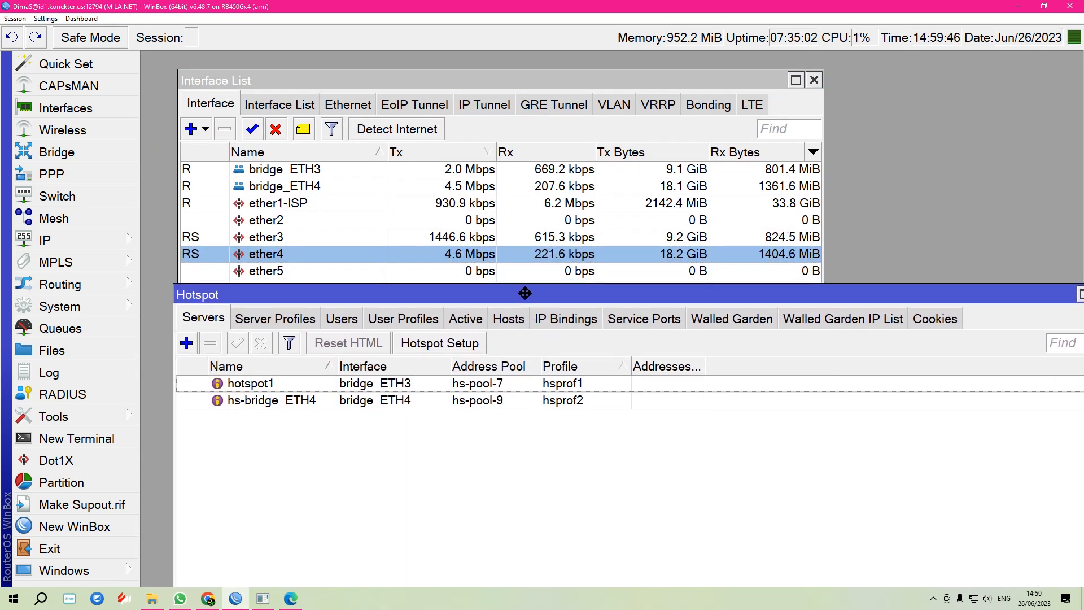
click(252, 244)
click(906, 410)
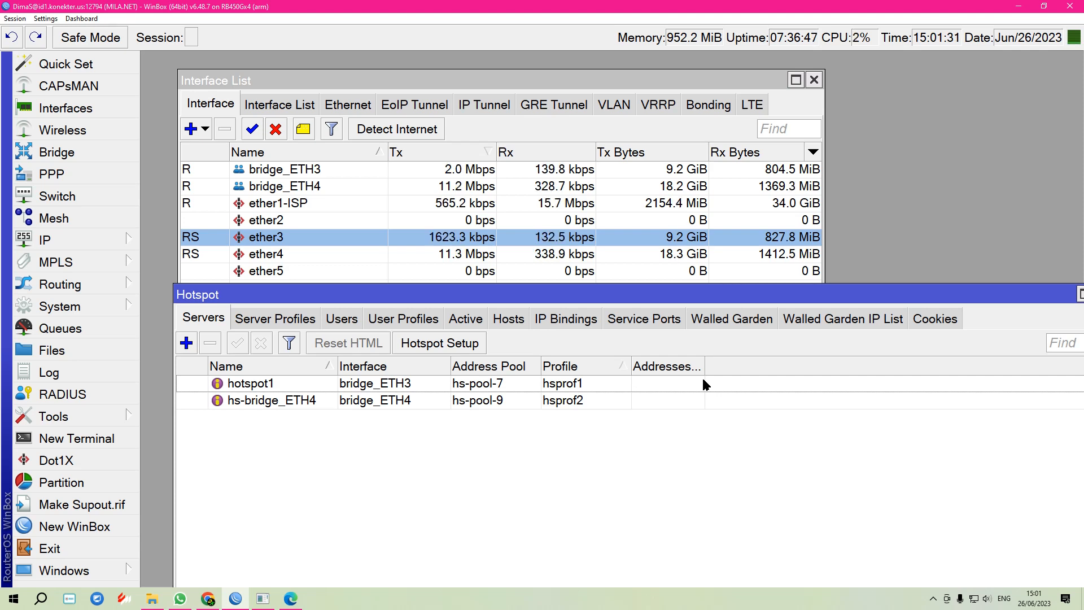
Review earlier log entries, close the log, and check the hotspot server profiles and servers again.
click(75, 370)
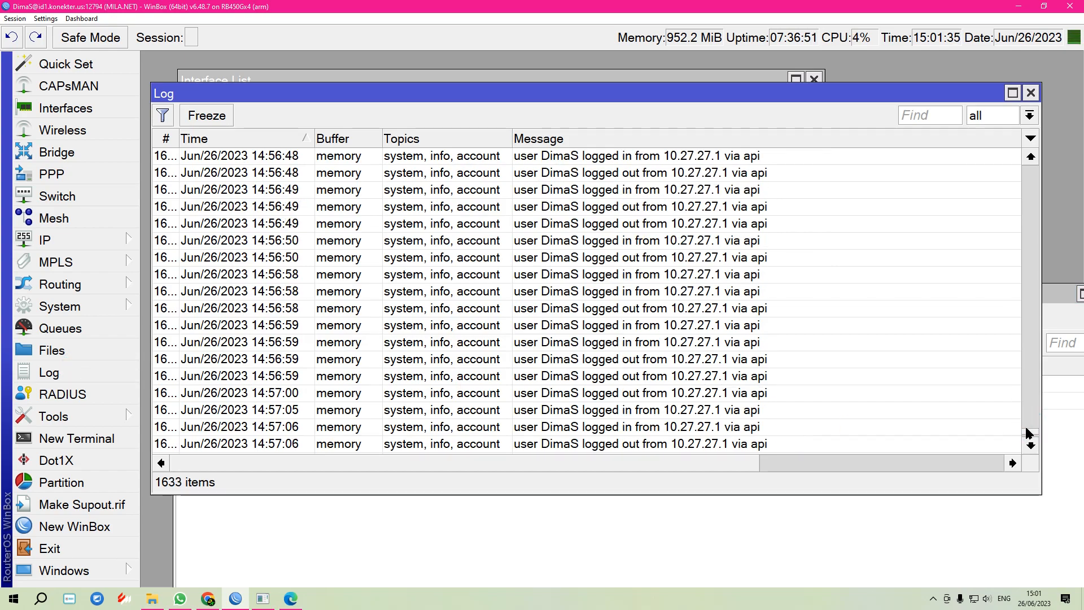
drag(1030, 432, 1025, 366)
click(1031, 92)
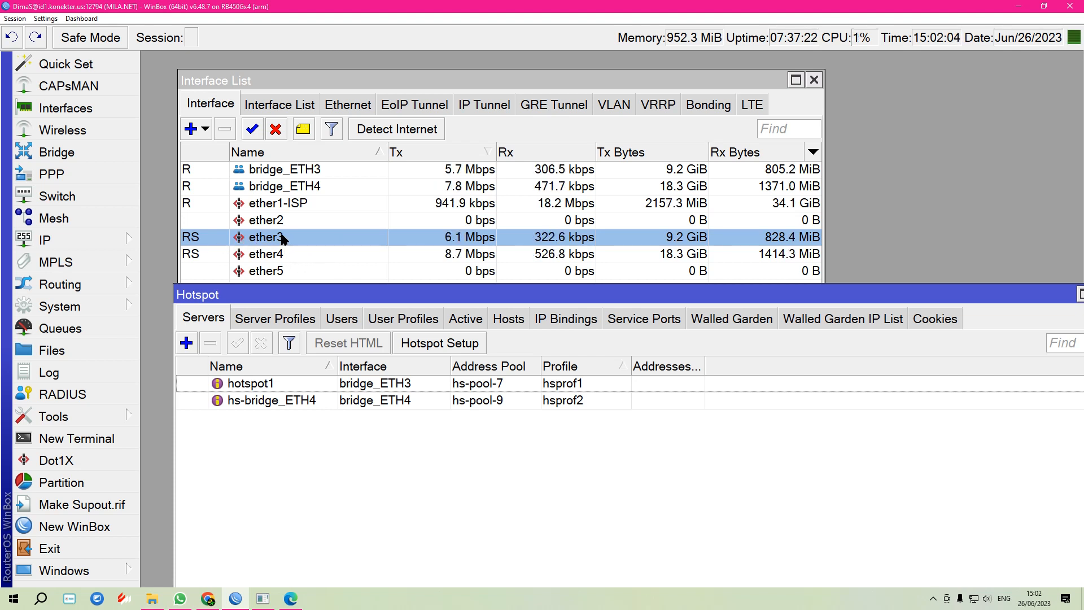
click(271, 320)
click(207, 317)
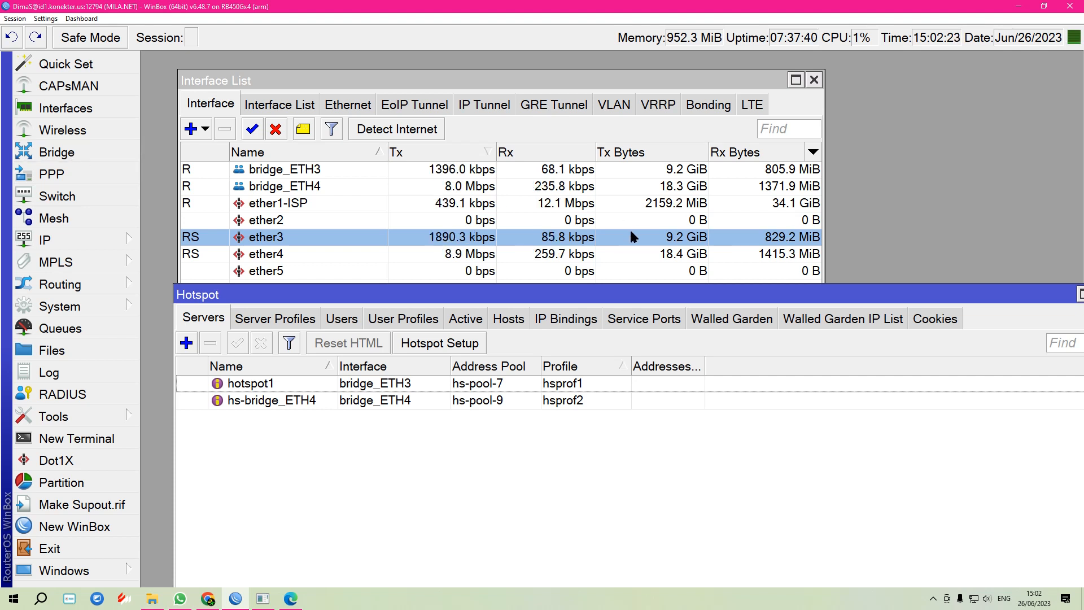
Inspect the DHCP Server alert for ether3 alongside the interface and hotspot lists, then cancel out of it.
click(101, 237)
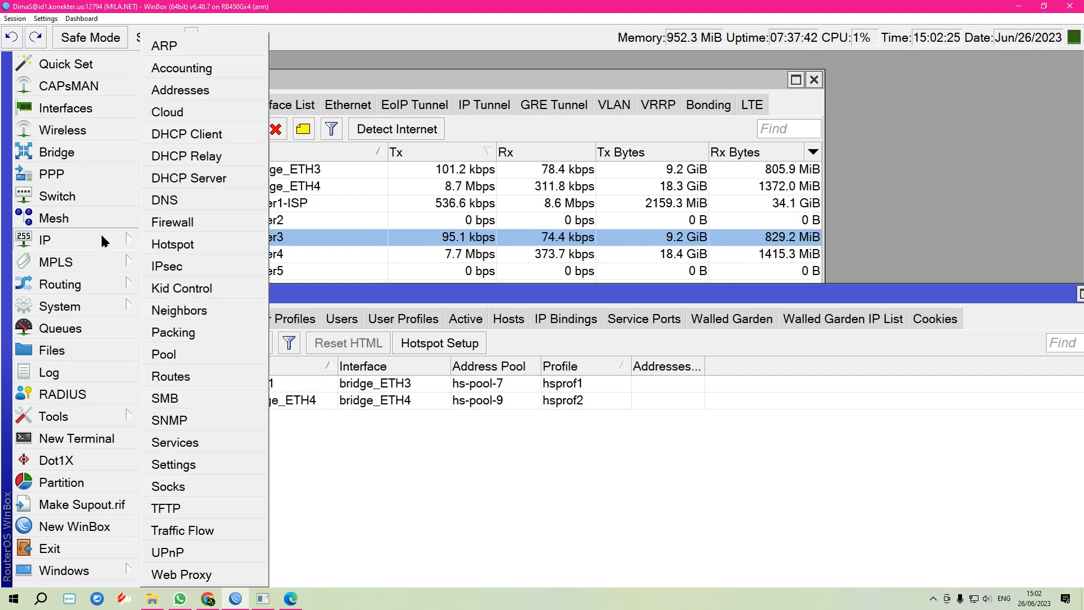
click(209, 177)
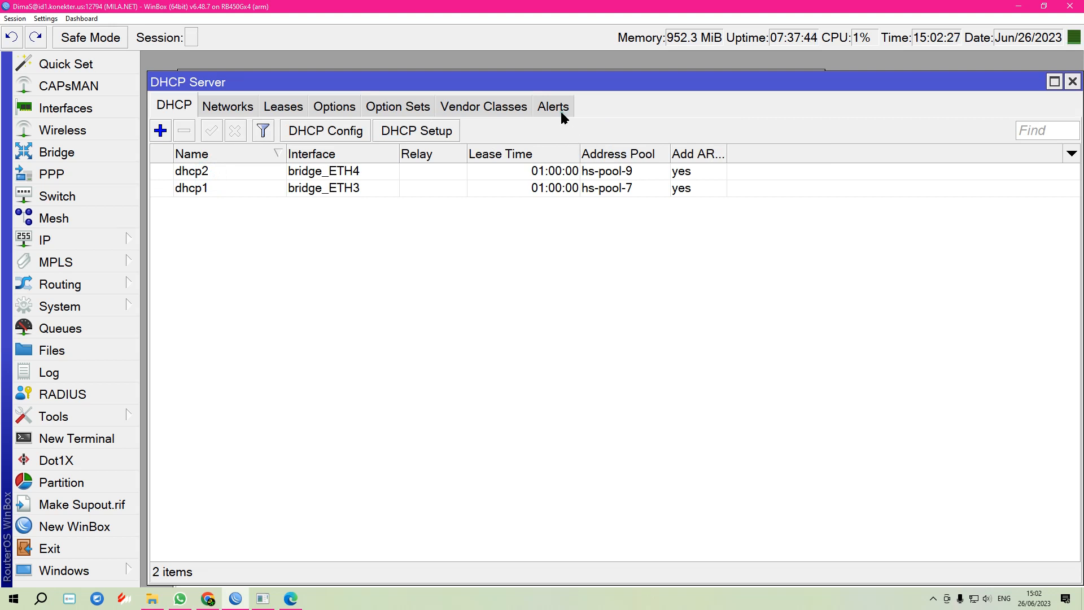
click(560, 111)
double_click(246, 172)
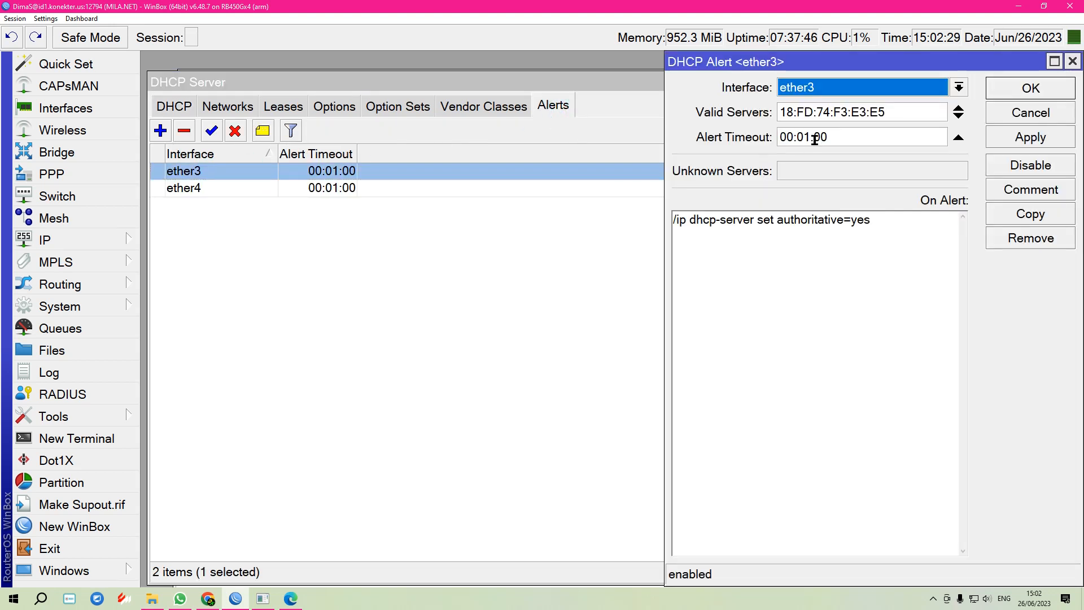
drag(862, 58, 419, 171)
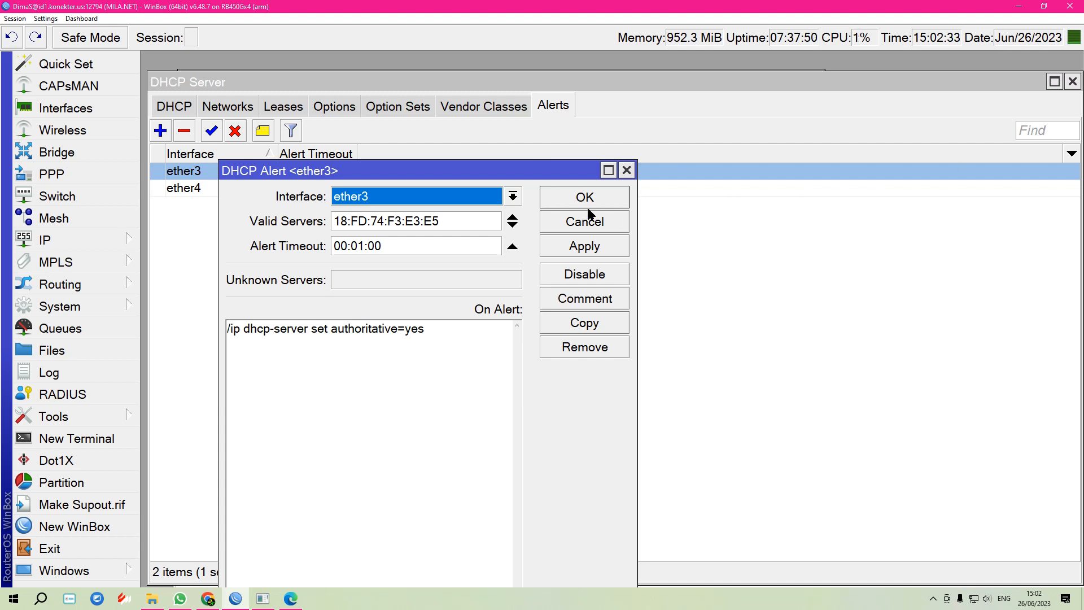
click(1073, 81)
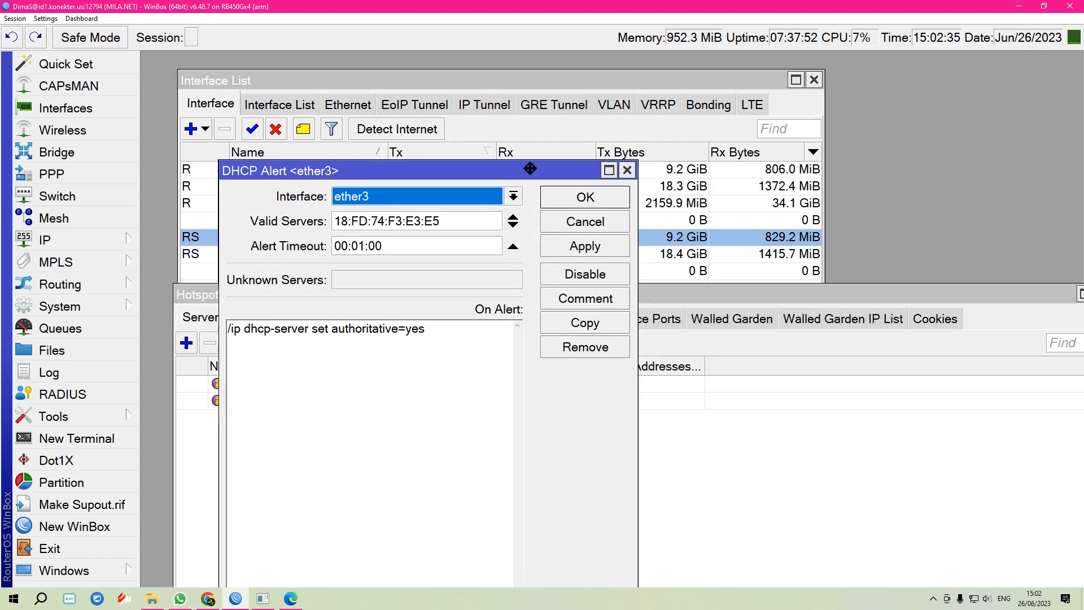
drag(524, 175, 900, 115)
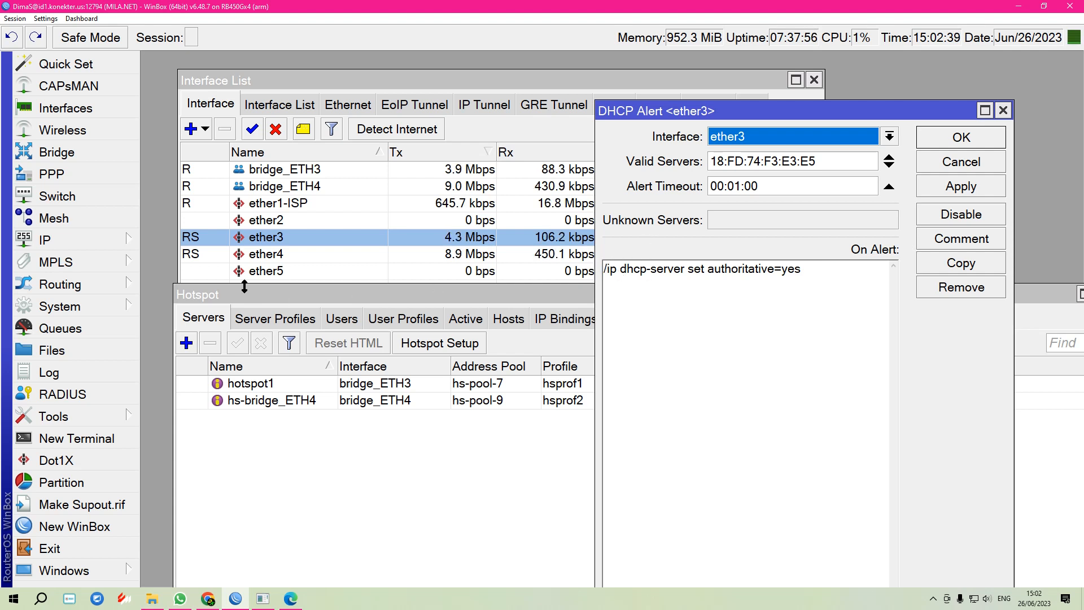
click(964, 165)
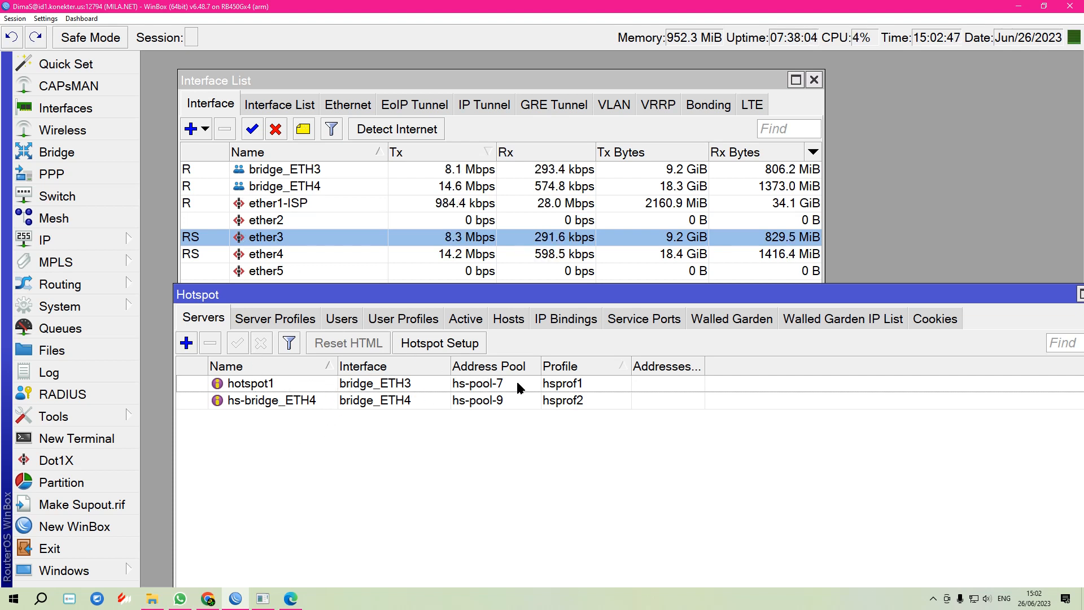
Recheck the DHCP Server alert entry for ether3 beside the interface list, then close the DHCP Server window.
click(99, 238)
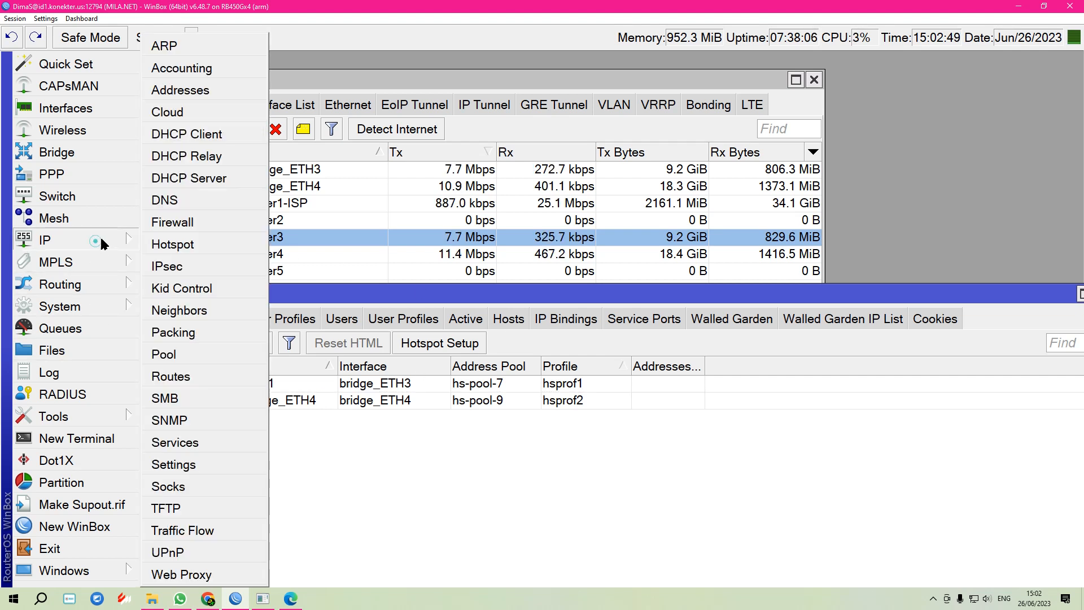
click(195, 182)
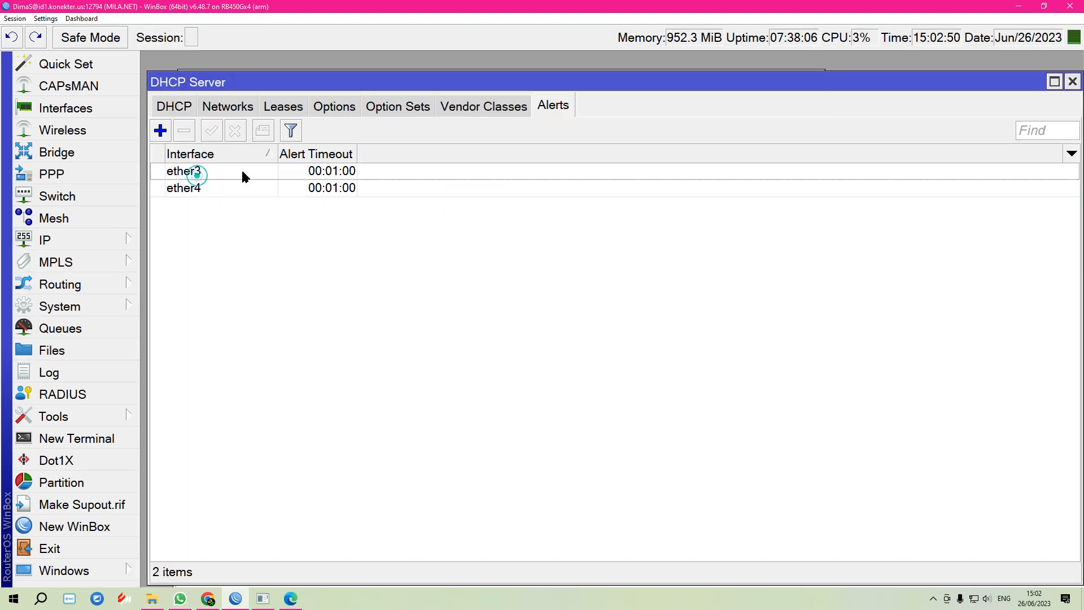
click(291, 174)
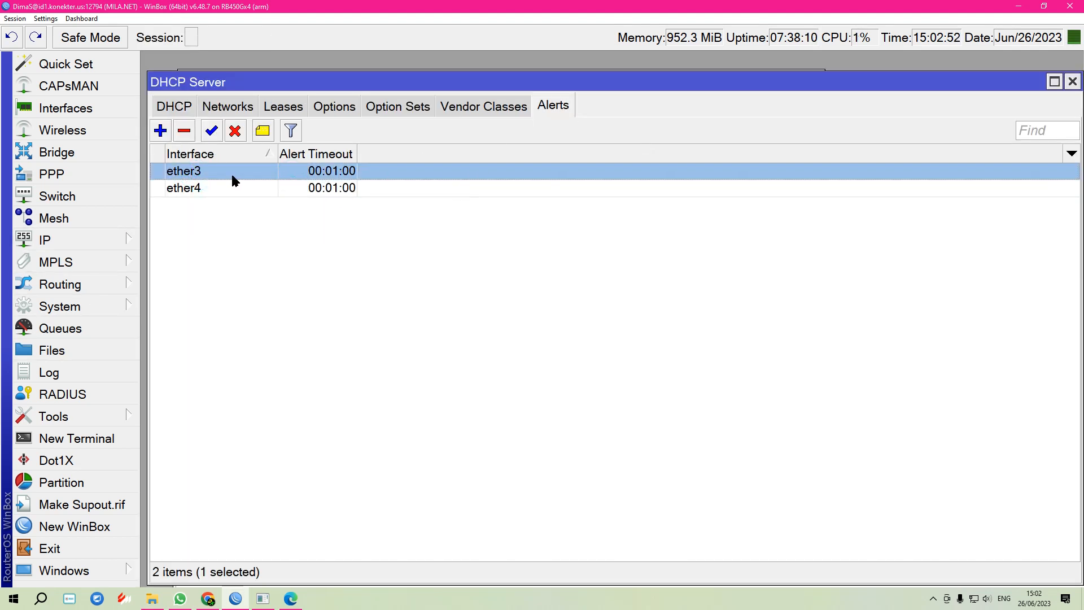
double_click(444, 85)
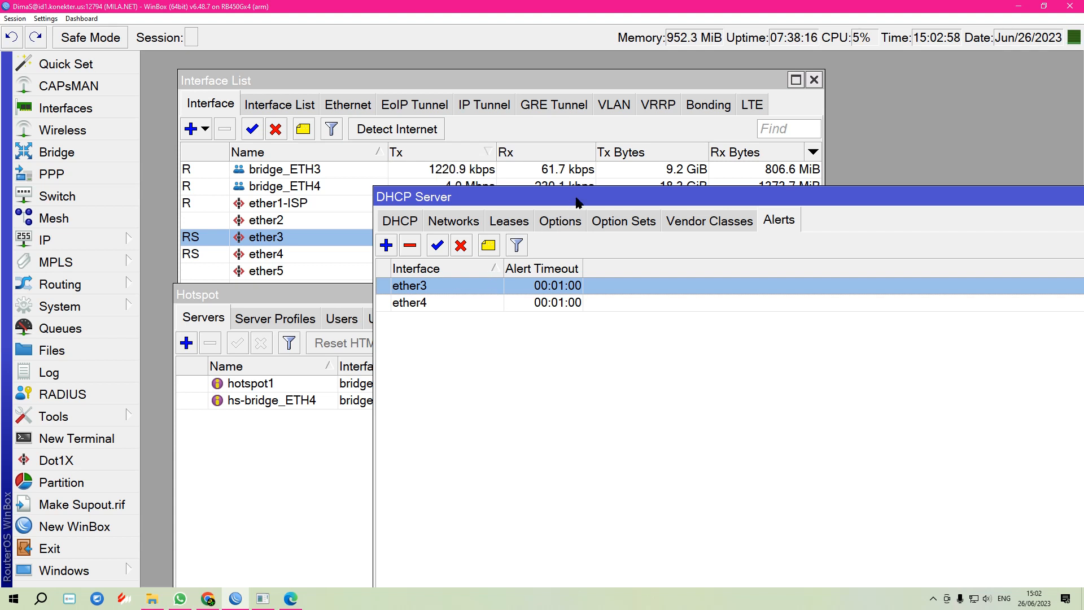
drag(576, 199, 358, 303)
click(459, 274)
click(482, 258)
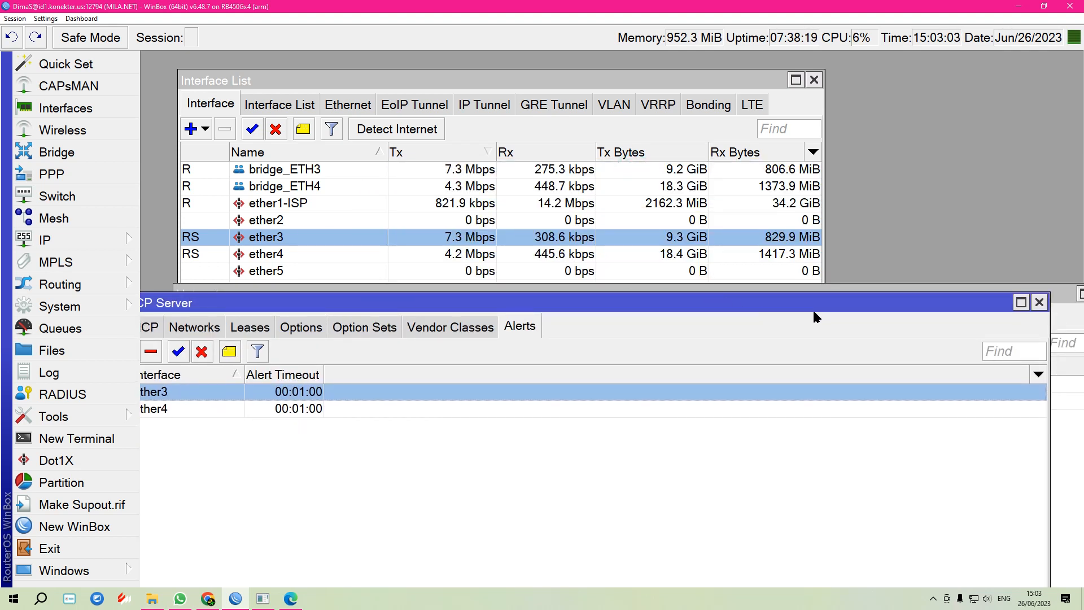
click(1037, 303)
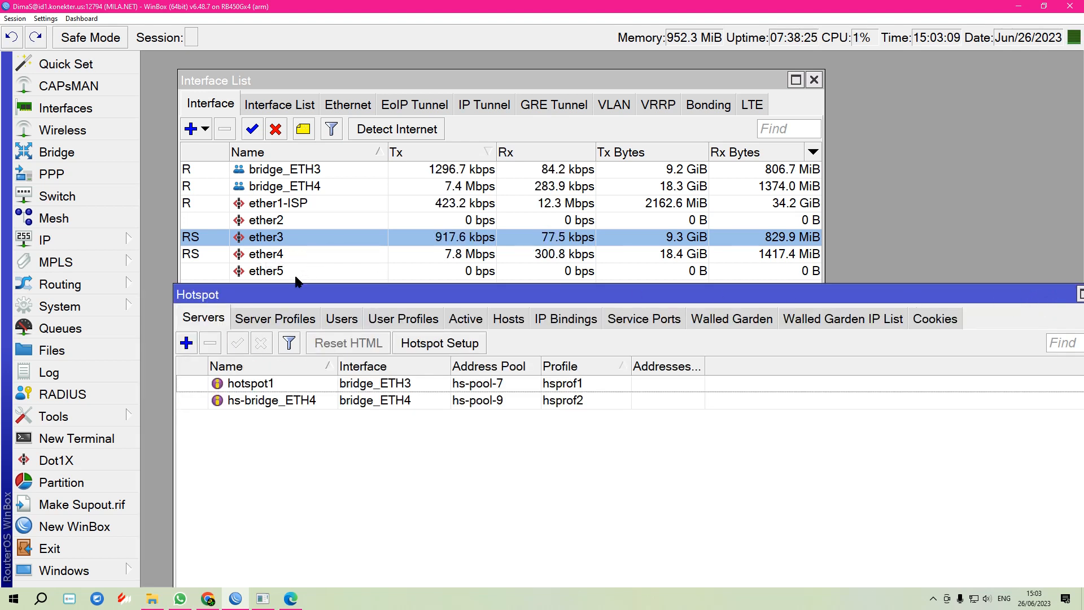
Compare ether4 and ether3 in the Interface List, then bring the Hotspot window back to the front.
click(441, 255)
click(449, 284)
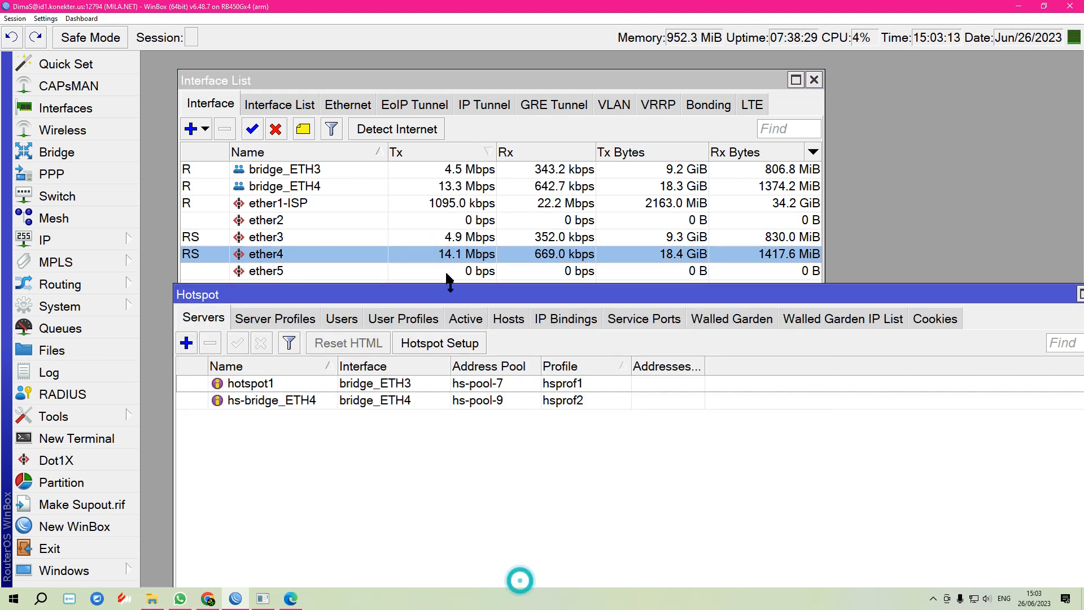
click(439, 237)
click(438, 252)
click(438, 238)
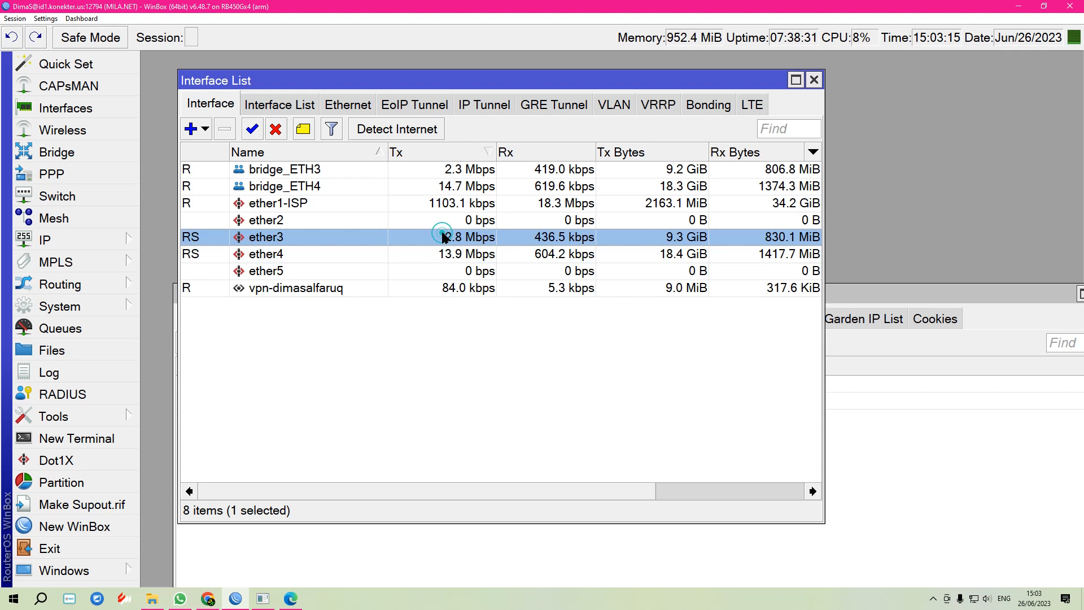
click(608, 572)
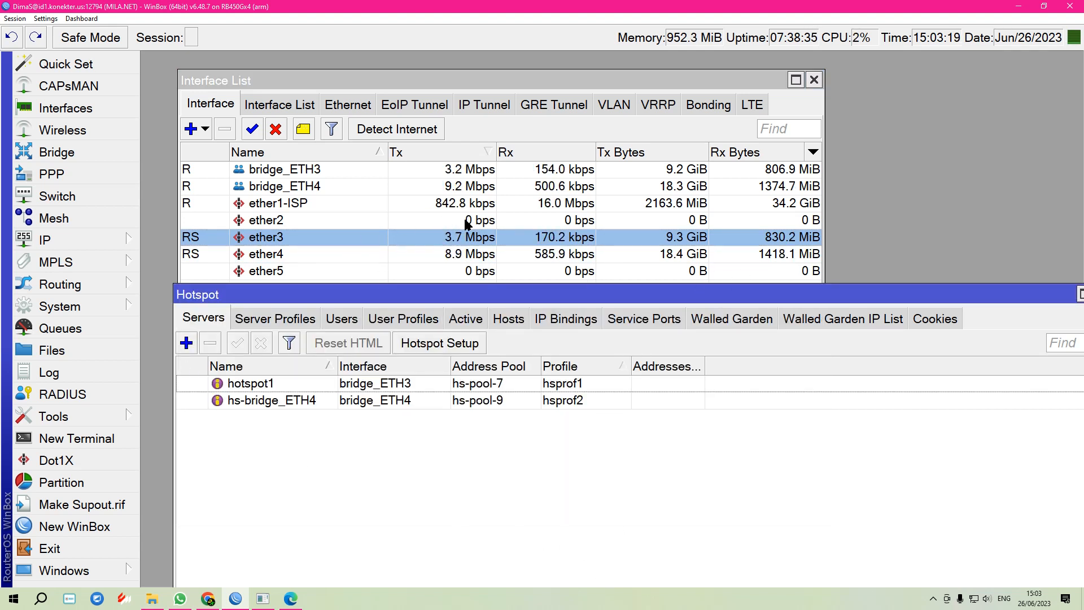
Review the hotspot users and their assigned servers in an enlarged view, and select a user with the 5-JAM-2000 profile.
click(342, 319)
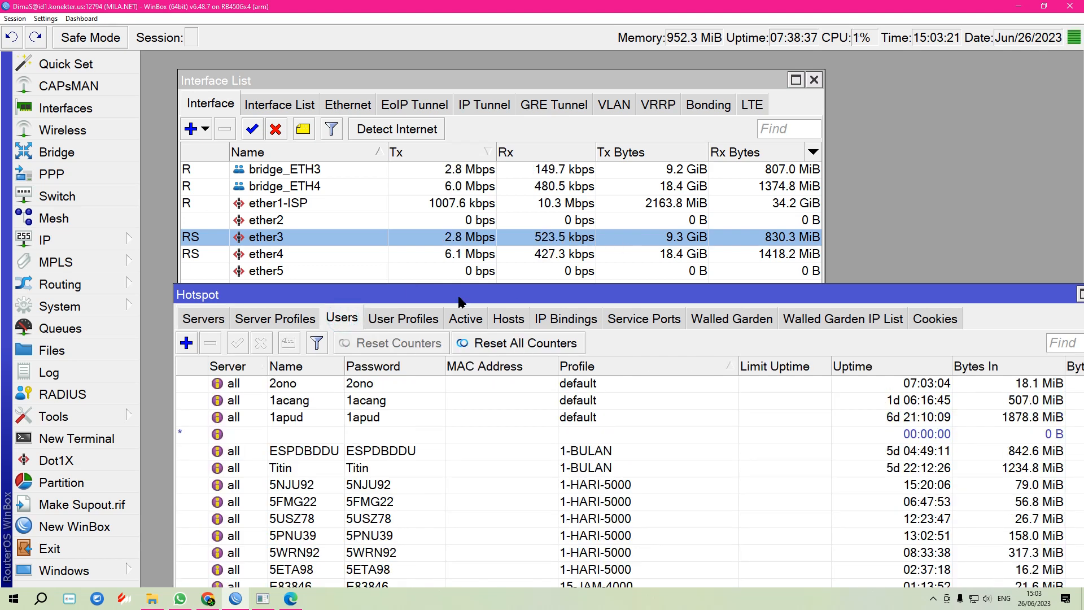
scroll(333, 365, down, 7)
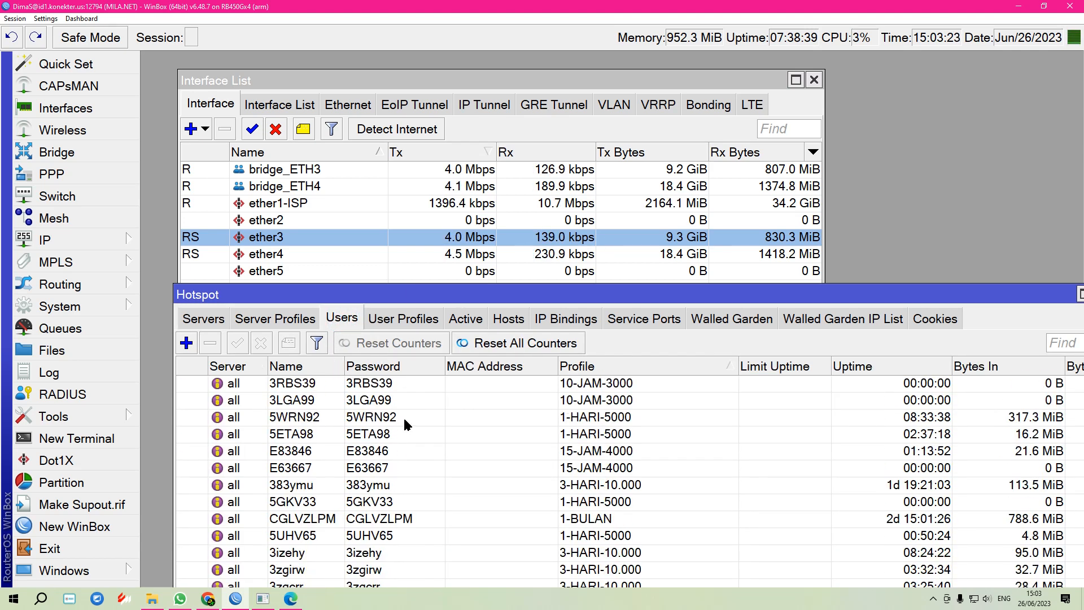
drag(471, 304, 490, 93)
scroll(339, 328, down, 5)
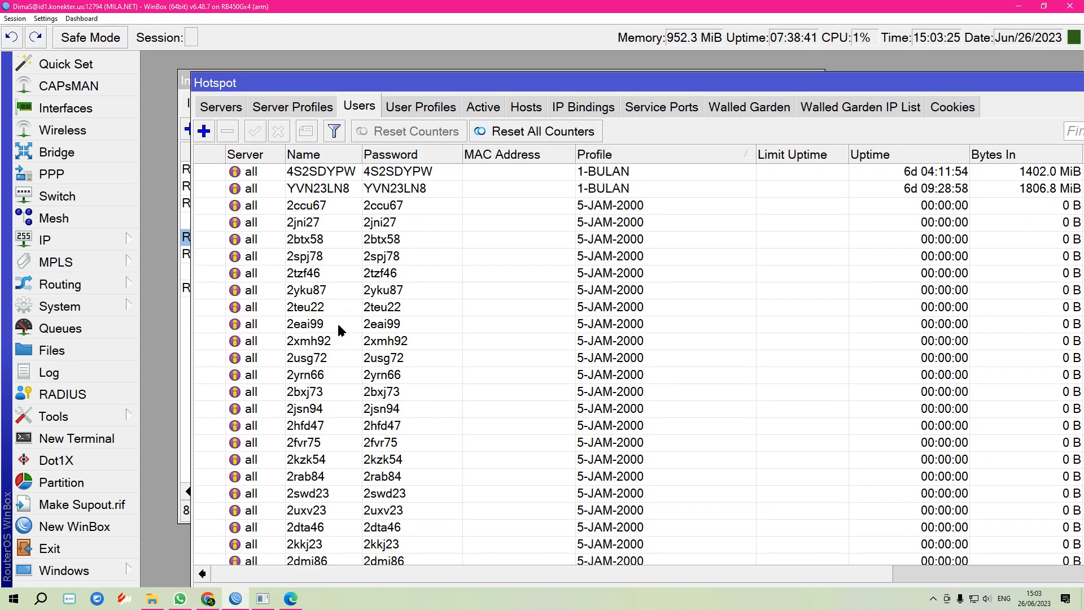
scroll(262, 387, down, 2)
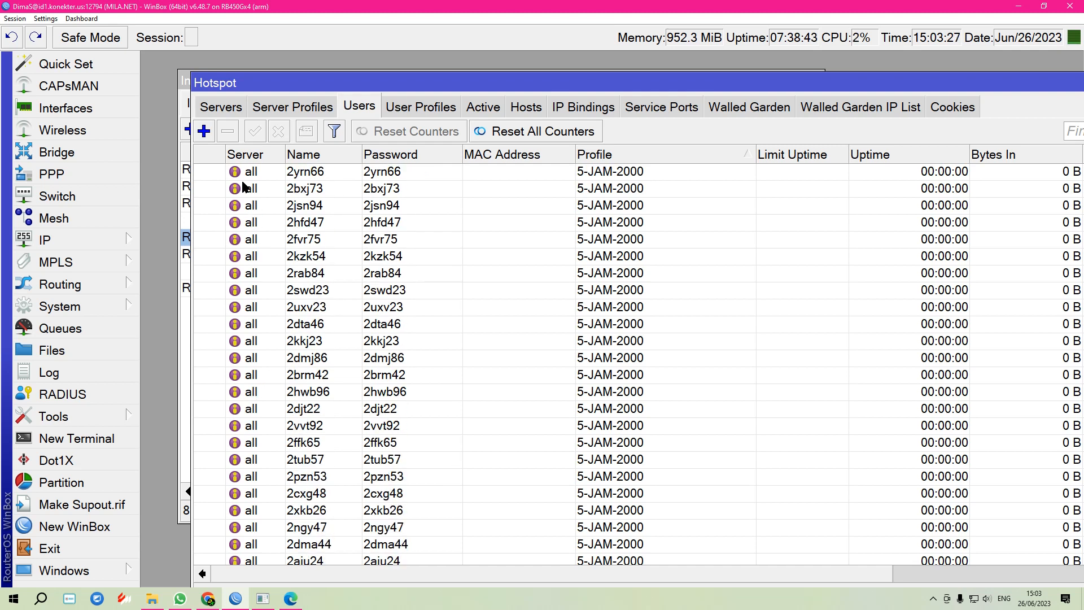
scroll(256, 231, down, 2)
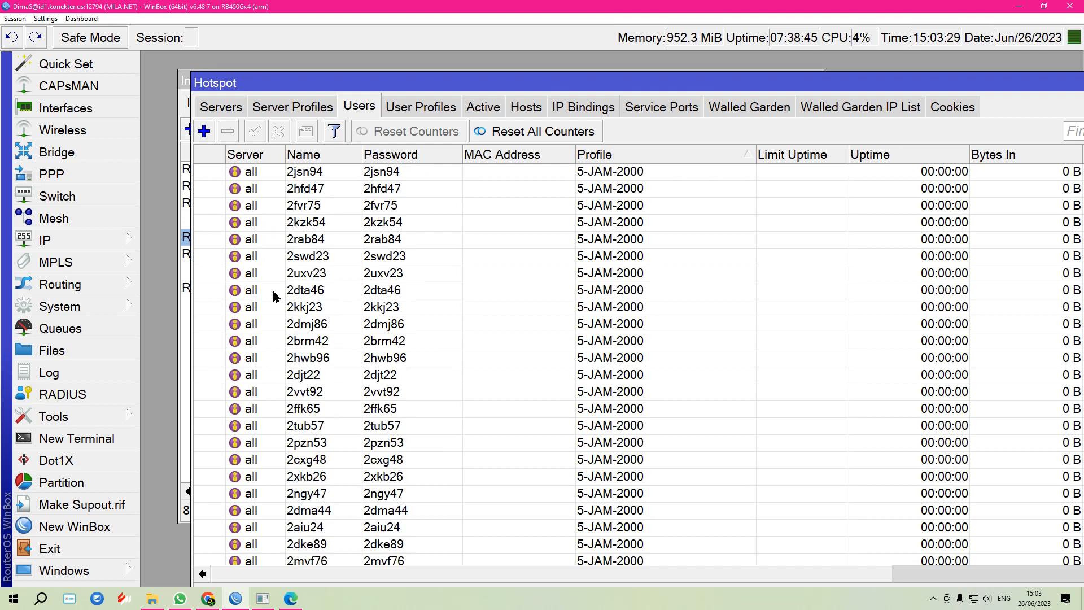
scroll(346, 339, down, 2)
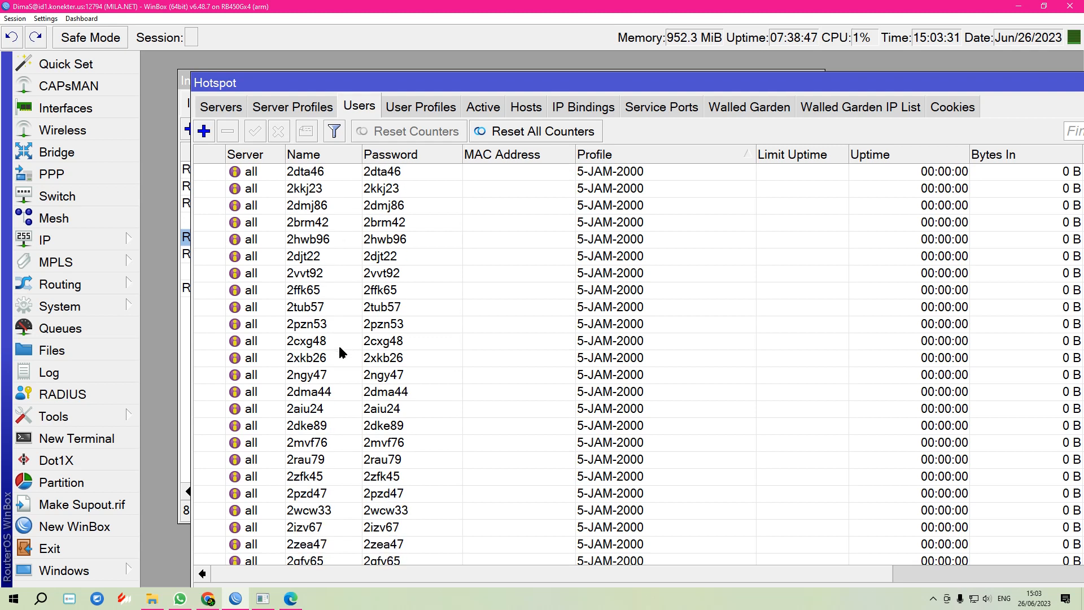
click(323, 342)
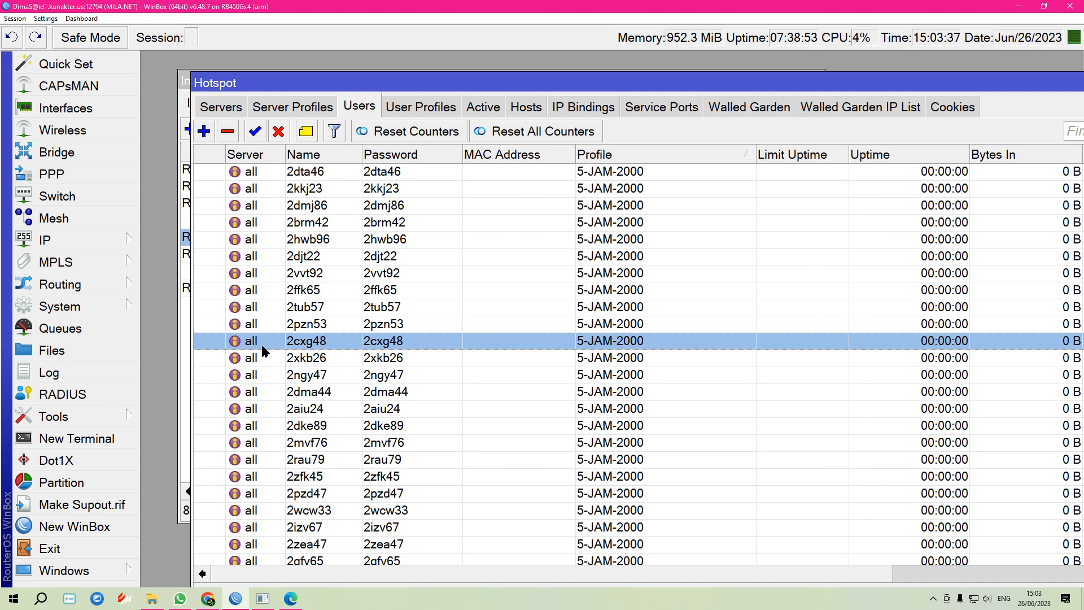
Compare the hotspot1 and hs-bridge_ETH4 entries in the hotspot server list.
click(229, 105)
click(288, 172)
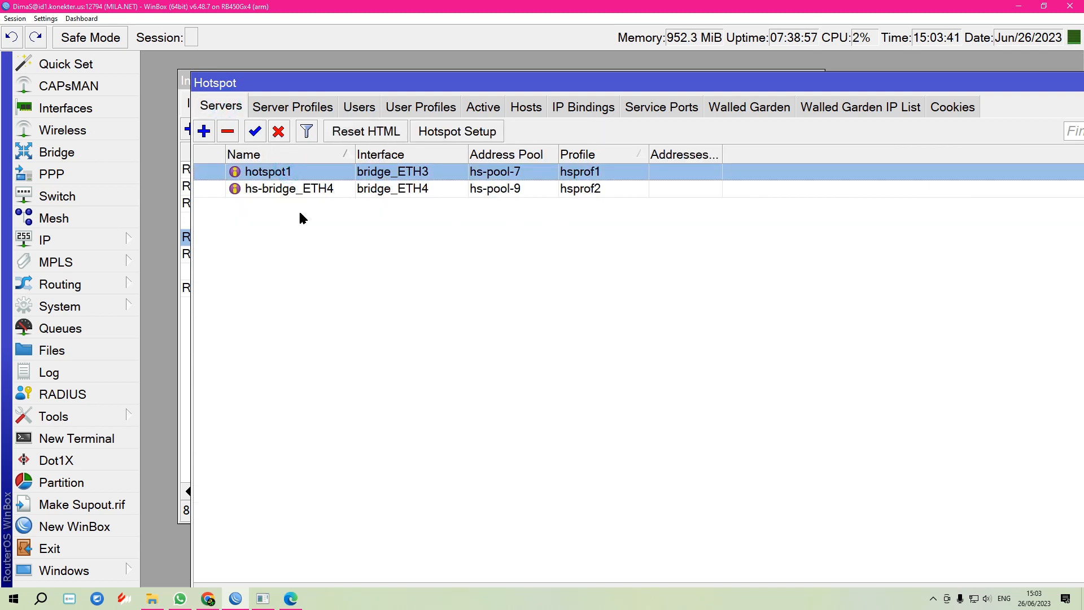
click(268, 189)
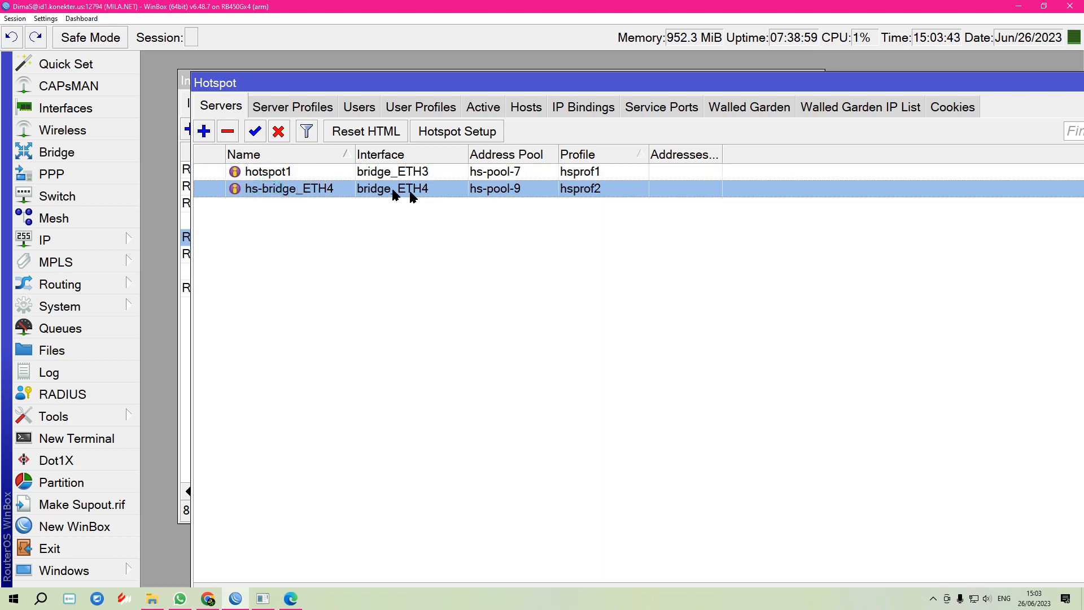
click(302, 174)
click(295, 190)
Inspect the selected 5-JAM-2000 user's Server options in its hotspot user settings, then cancel without changes.
drag(364, 88, 336, 152)
click(361, 172)
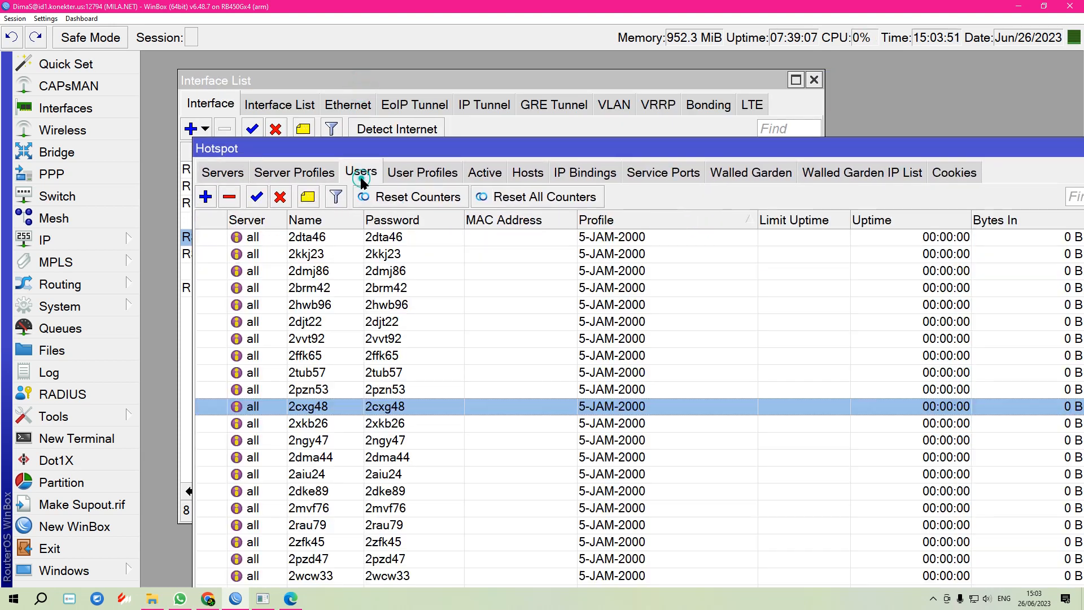
scroll(347, 347, down, 1)
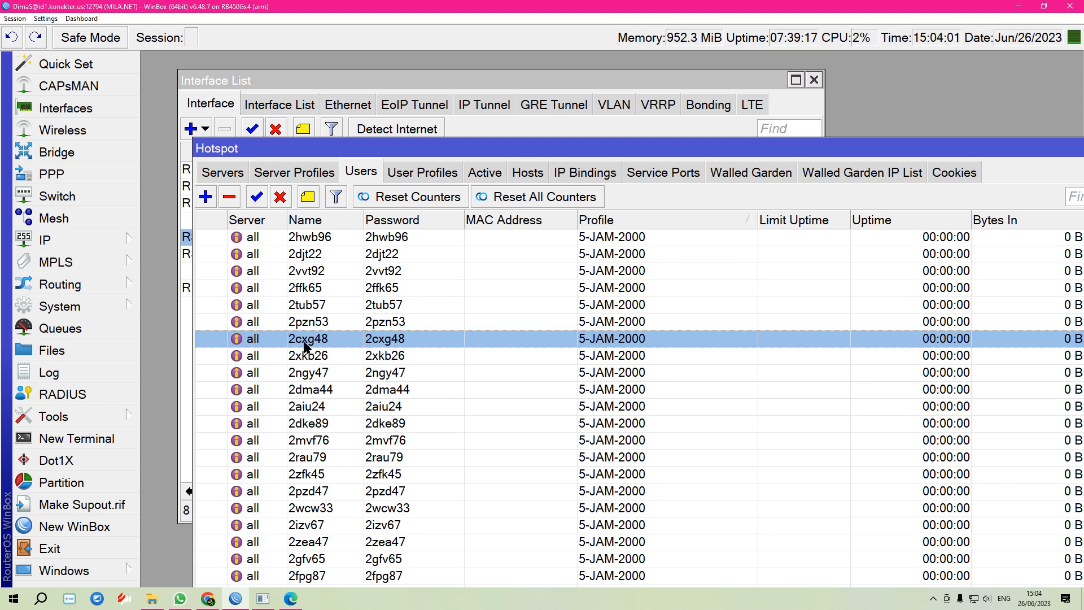
double_click(255, 347)
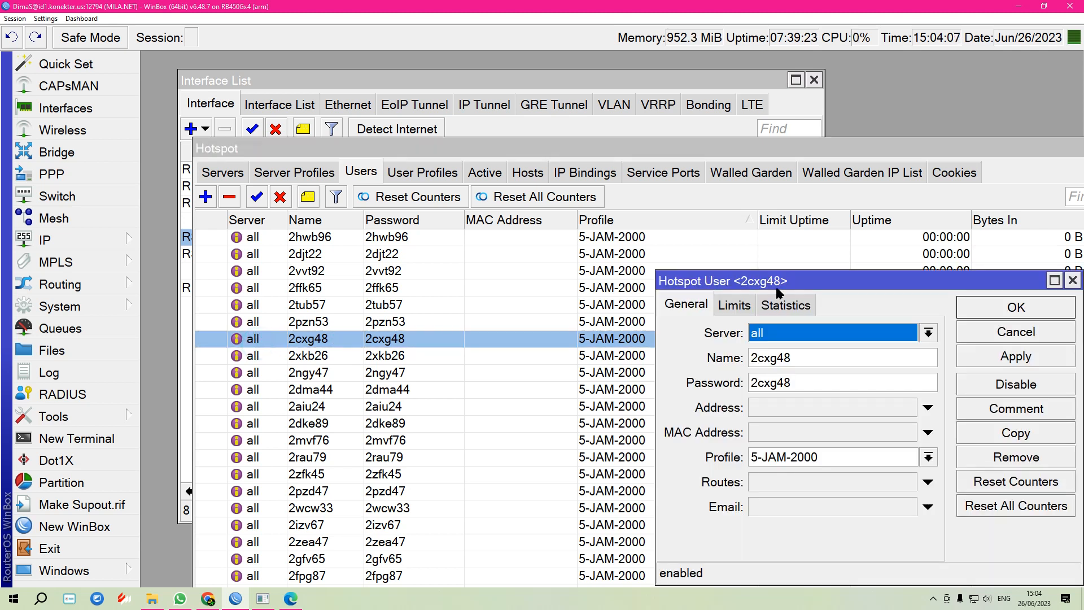
drag(796, 283, 393, 158)
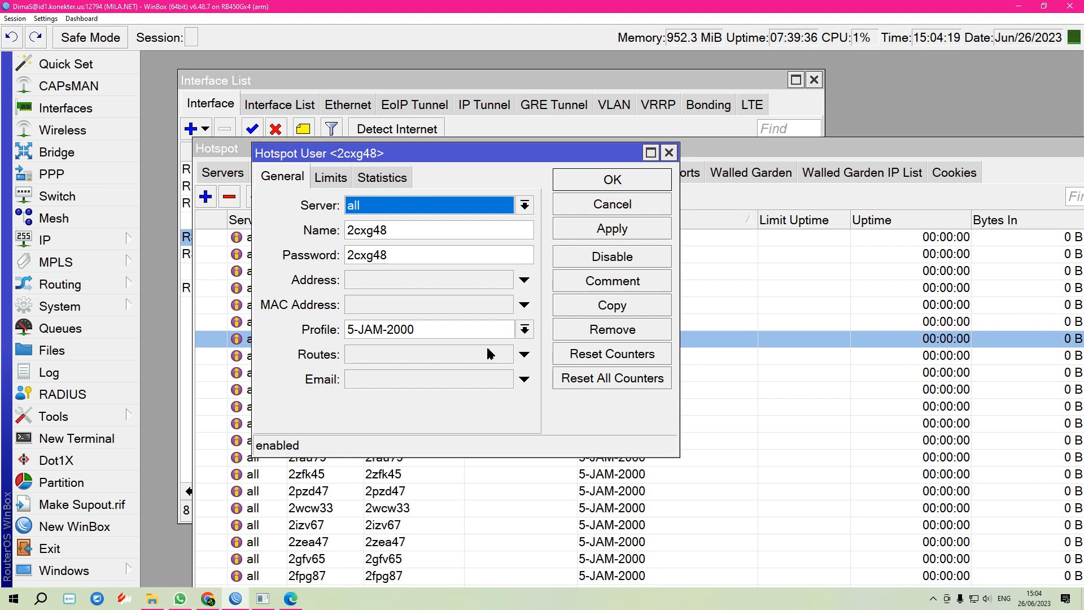
click(522, 207)
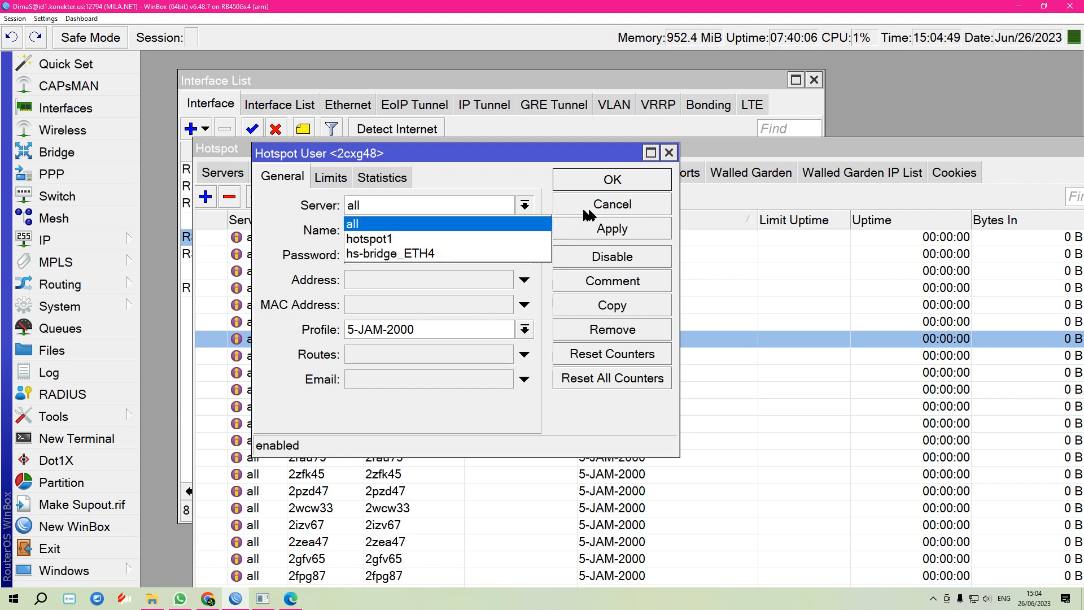
click(619, 209)
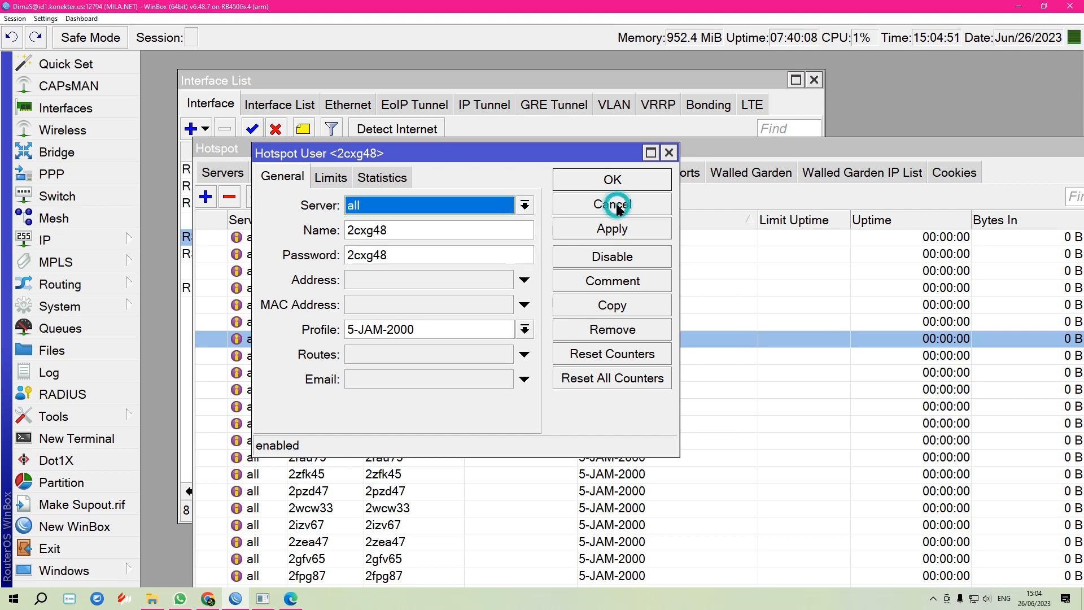
click(618, 208)
Narrow the MAC Address, Profile, Limit Uptime, Uptime and Bytes In columns of the hotspot user list to fit the comments.
scroll(618, 453, down, 1)
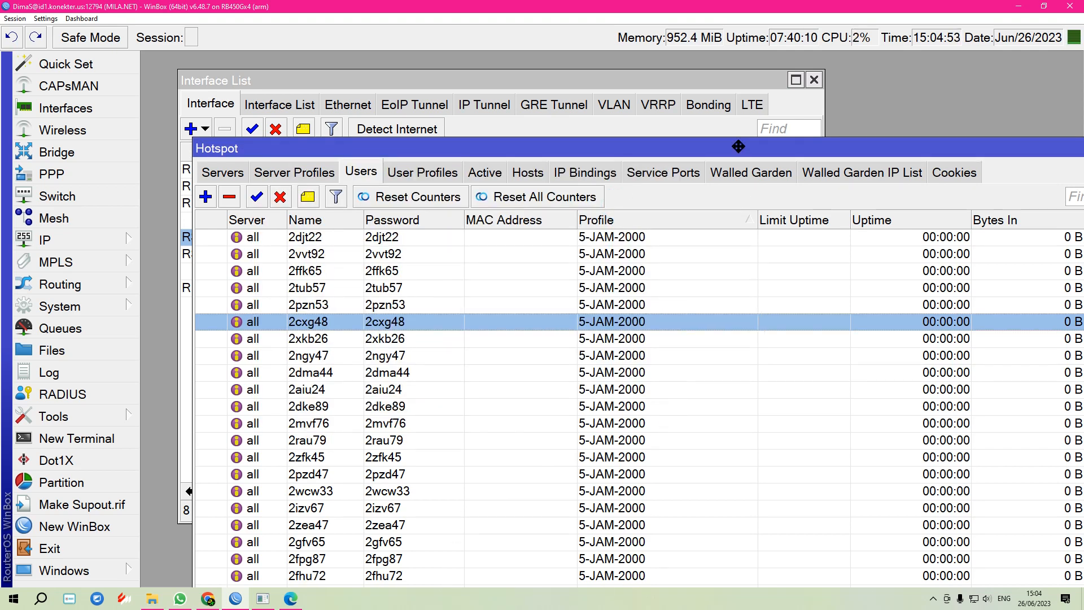
drag(739, 148, 625, 103)
scroll(792, 513, down, 3)
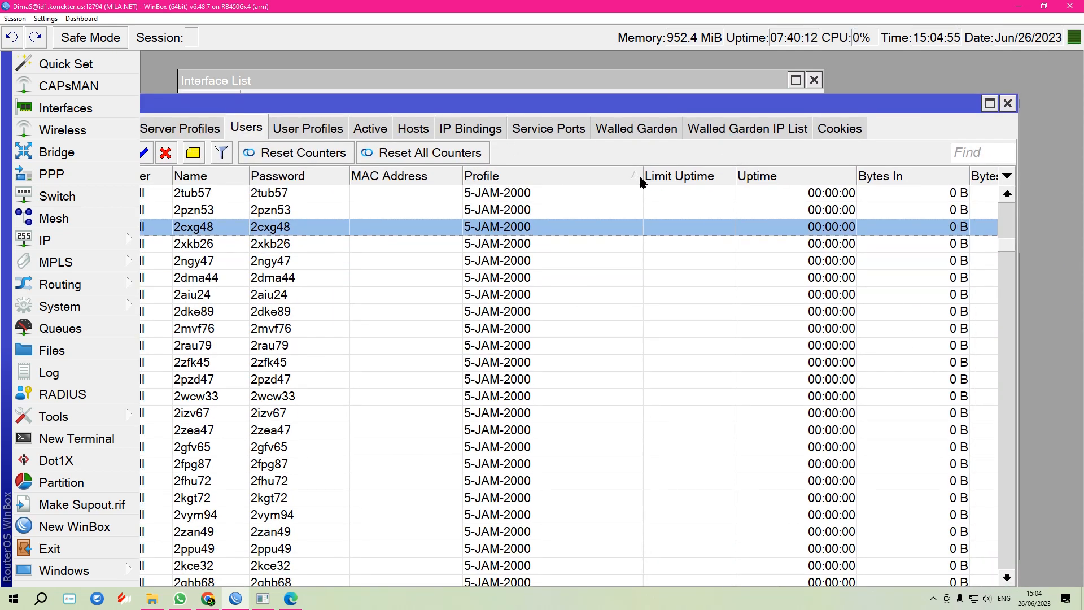
drag(643, 175, 561, 175)
drag(459, 176, 361, 177)
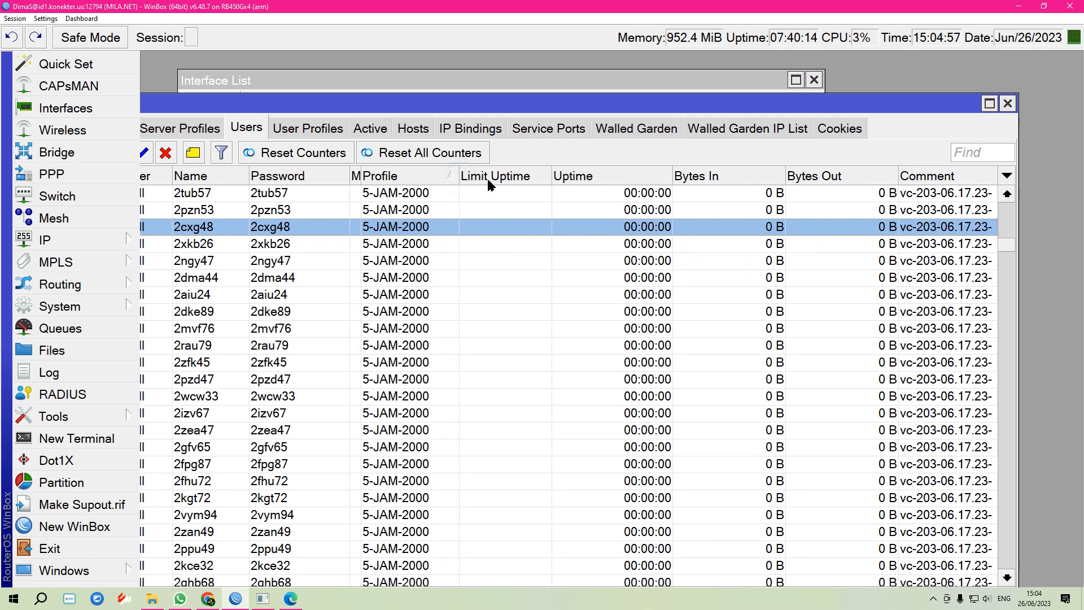
drag(553, 177, 463, 179)
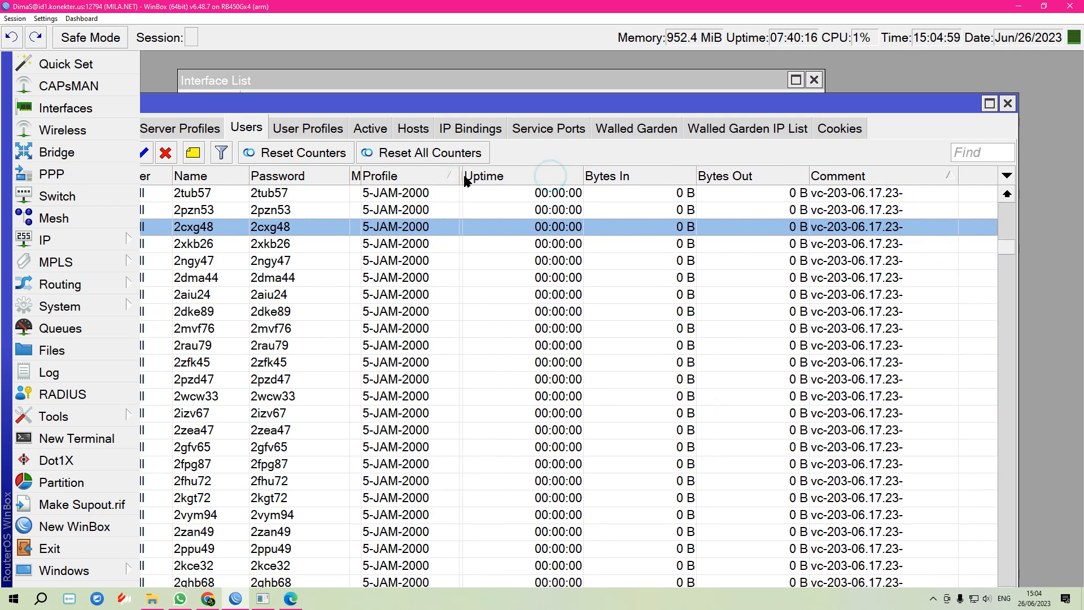
drag(583, 176, 487, 176)
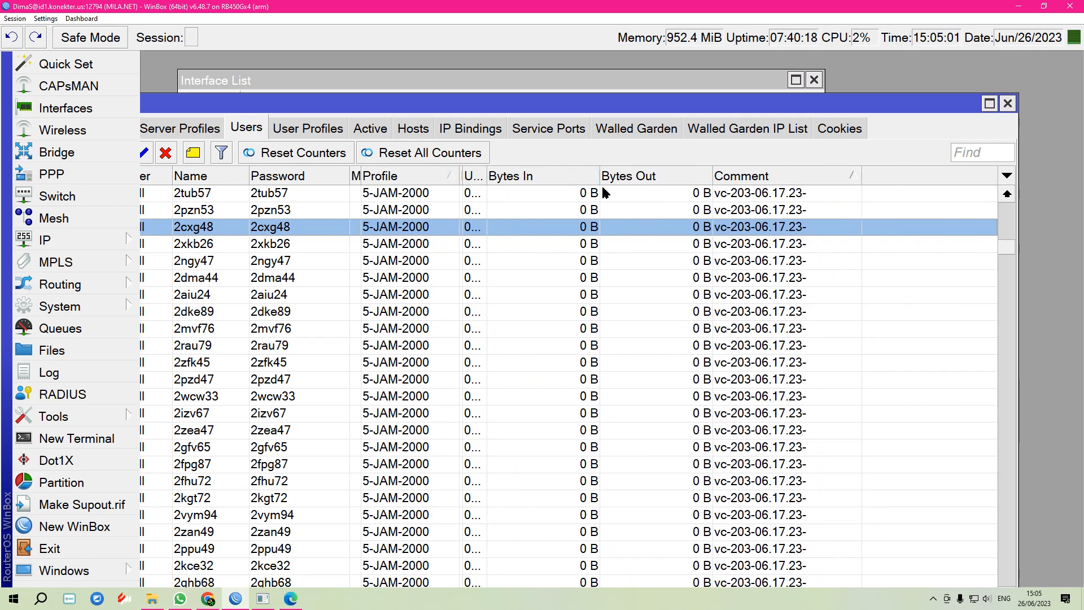
click(603, 176)
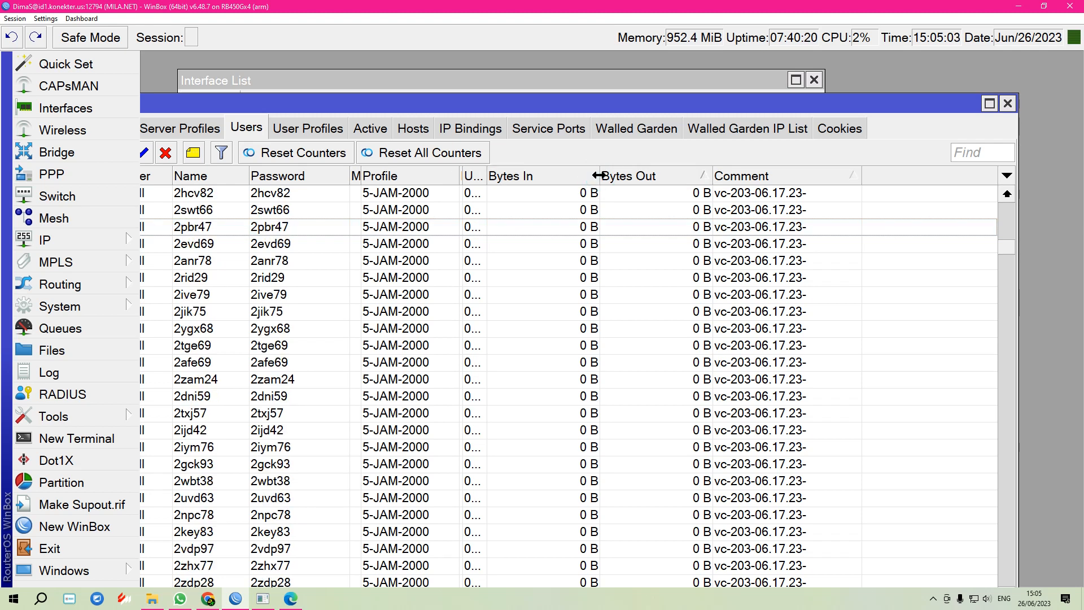
drag(598, 176, 536, 178)
Sort the hotspot users by comment, reposition the Hotspot window and review the dated entries and unused vouchers.
drag(1005, 249, 1006, 201)
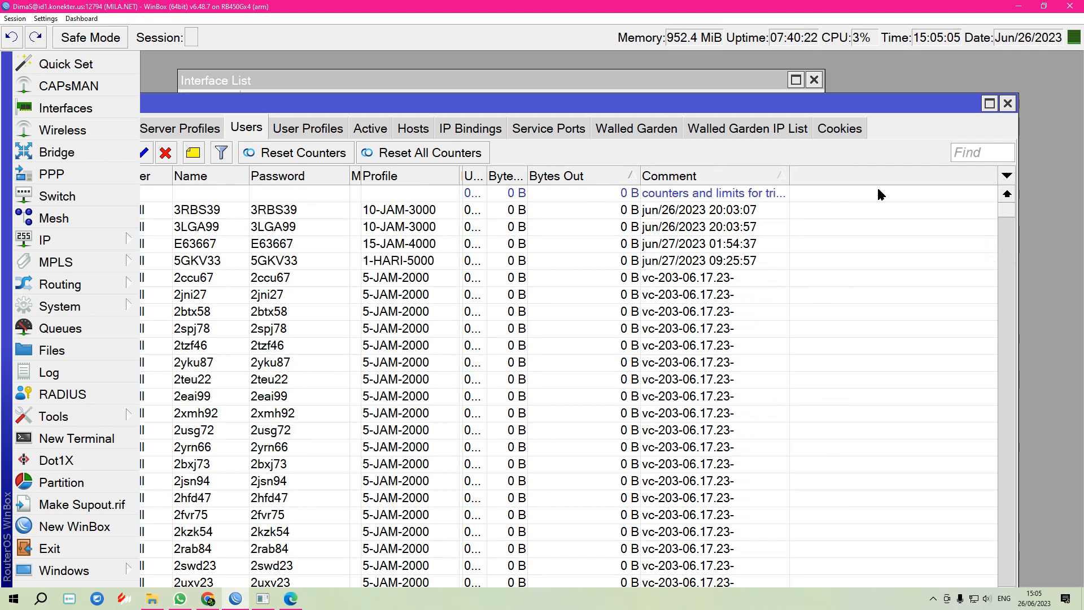
click(737, 177)
scroll(743, 339, down, 4)
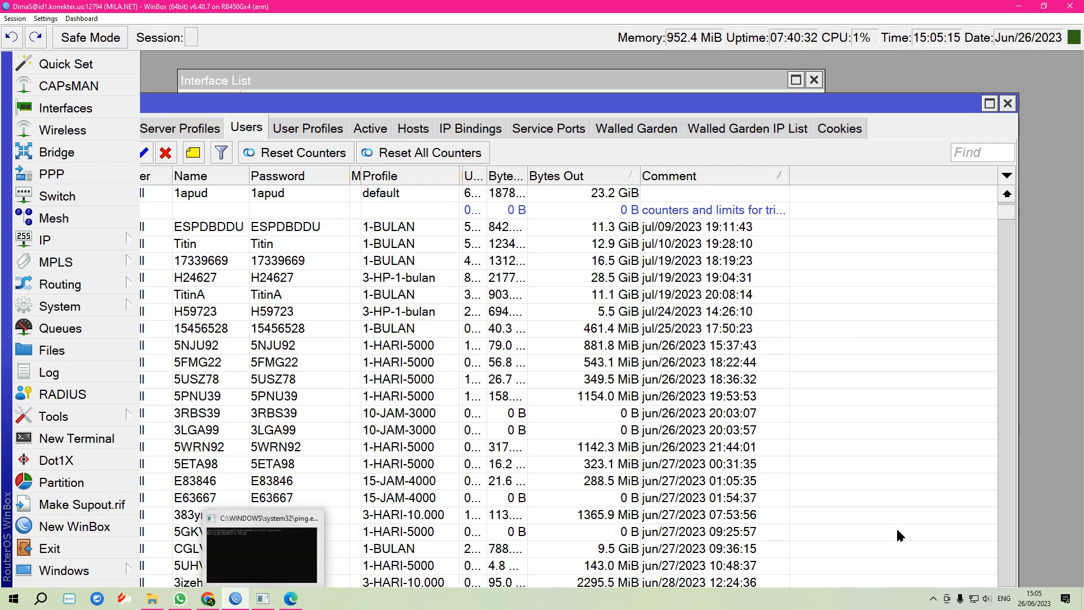
click(934, 598)
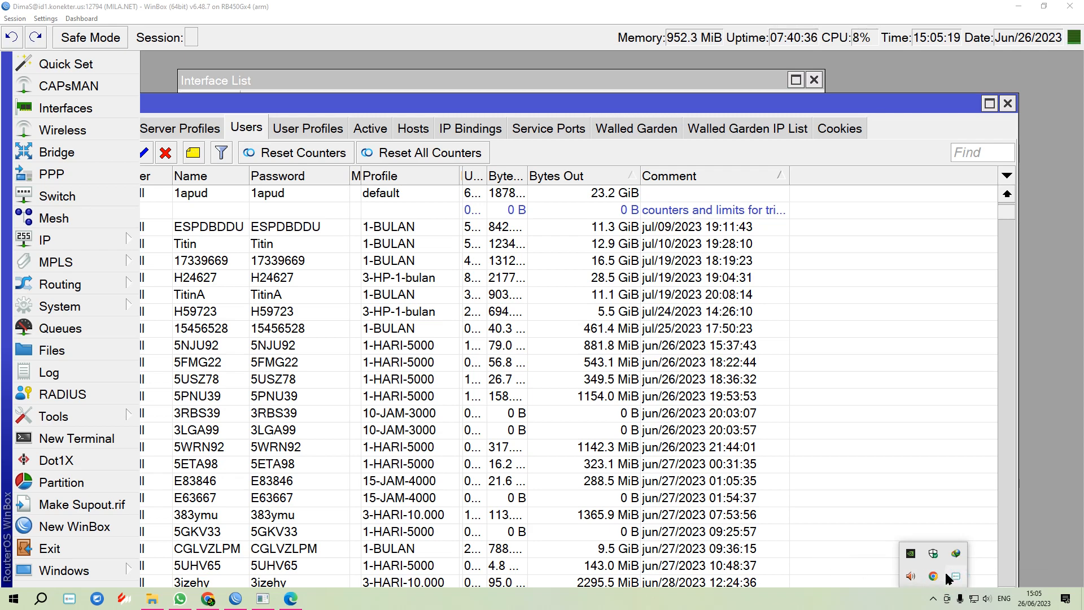
click(590, 110)
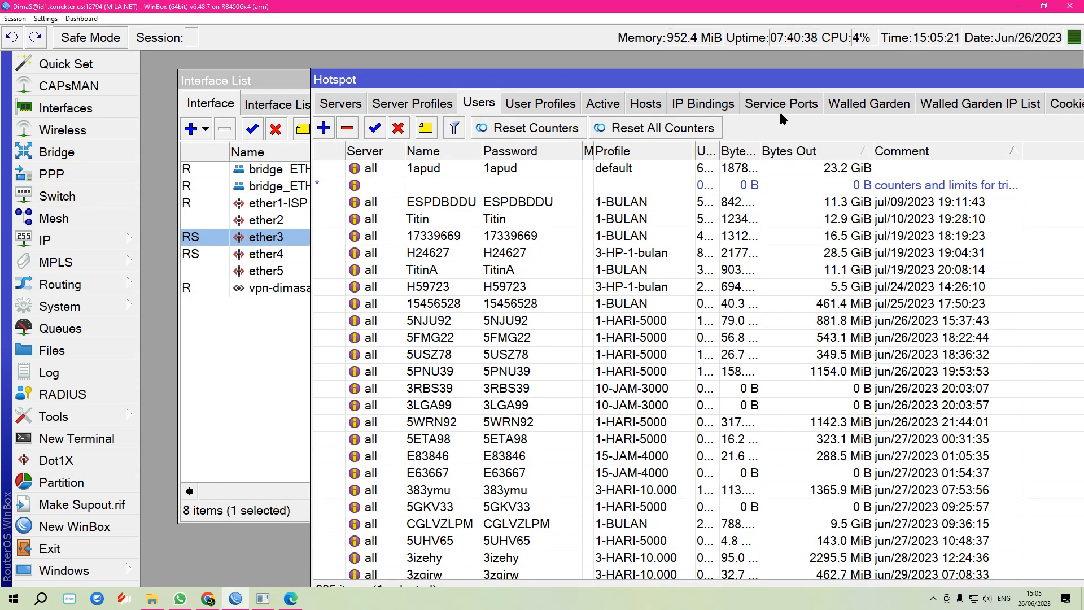
drag(782, 88, 587, 95)
scroll(697, 310, down, 8)
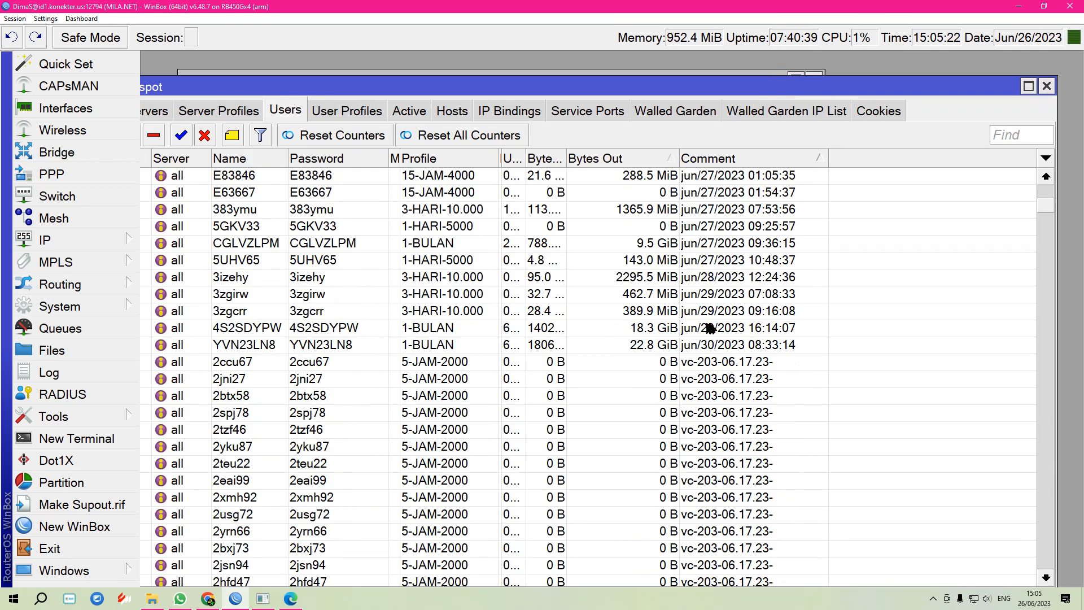
Check the unused vouchers further down the comment-sorted hotspot user list, then close the Hotspot window.
drag(1047, 212, 1060, 452)
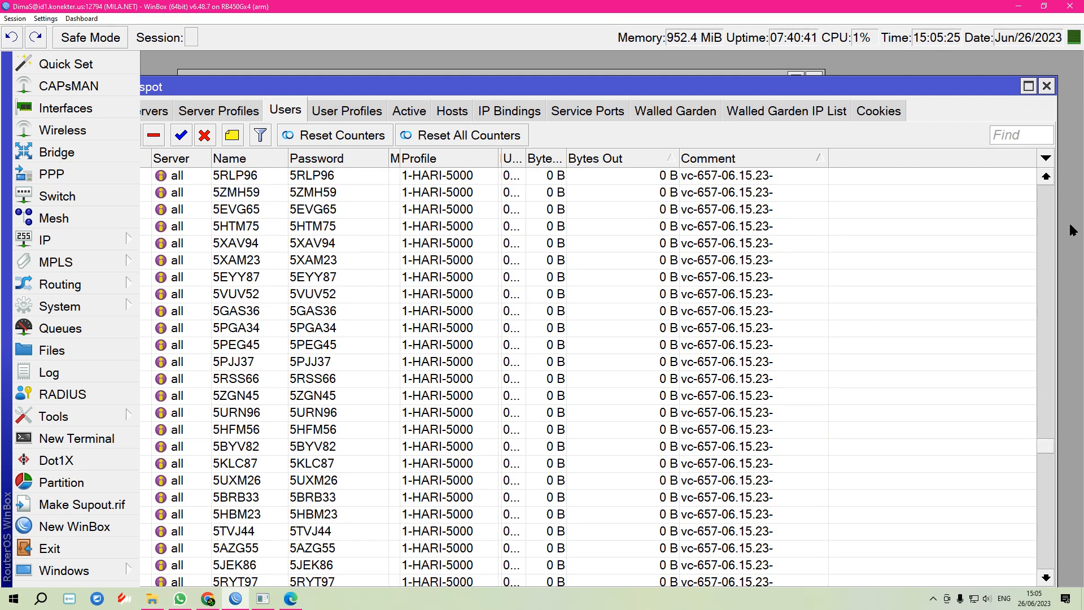
click(1047, 87)
click(933, 598)
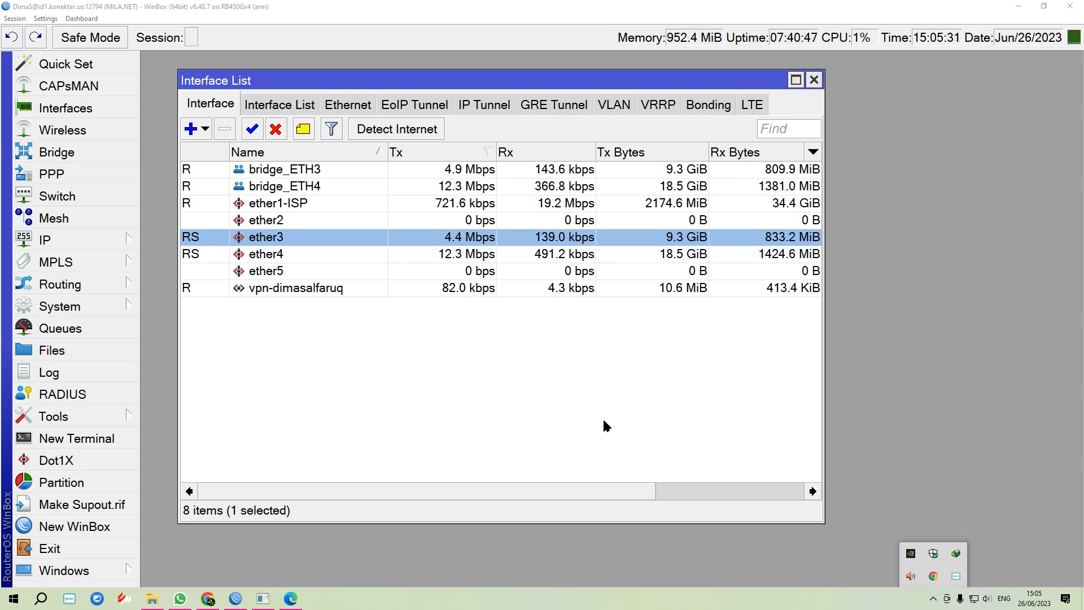
Review the limits and traffic of the simple queues, then close the queue list and maximize the interface list.
click(86, 326)
scroll(598, 298, down, 2)
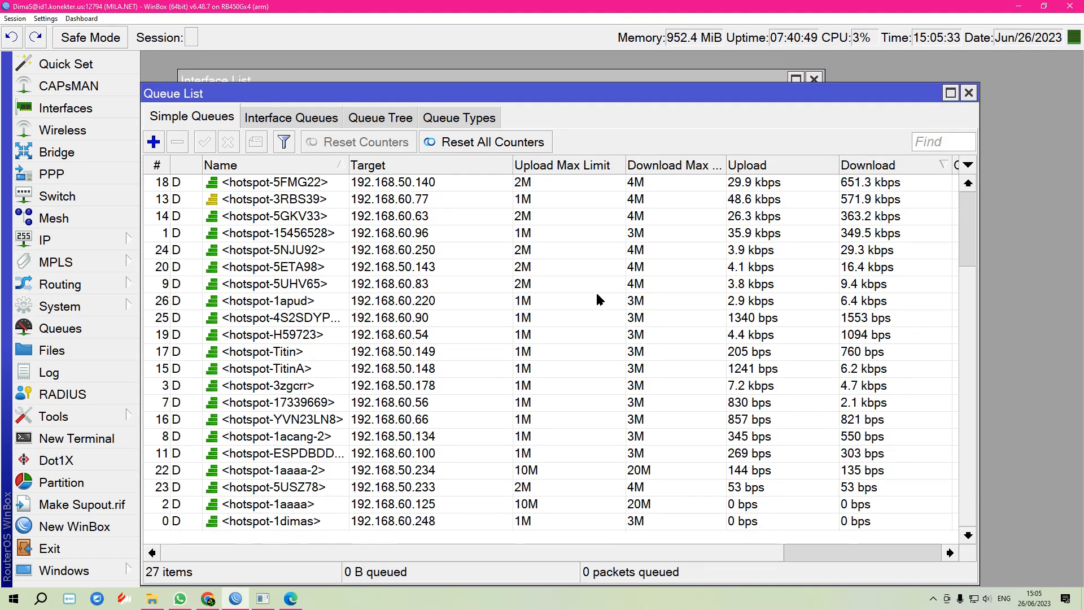
scroll(848, 295, up, 6)
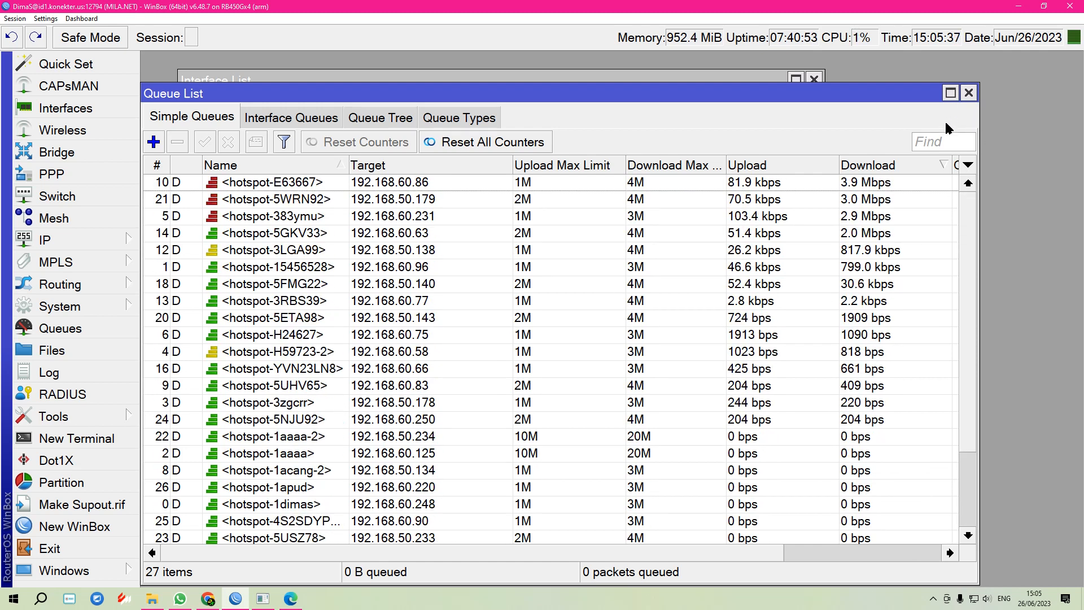
click(968, 96)
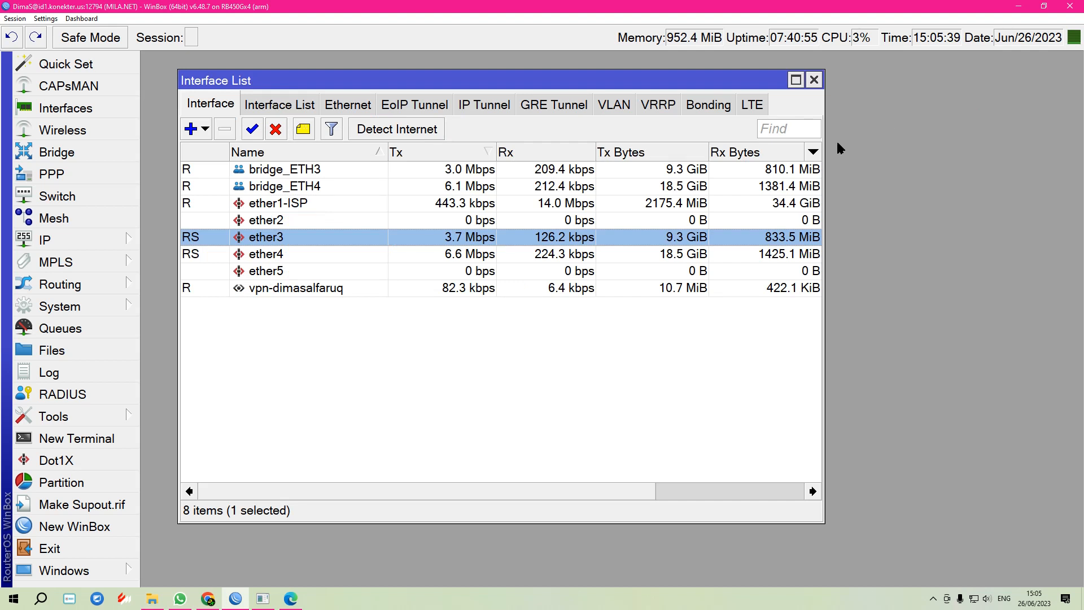
click(795, 80)
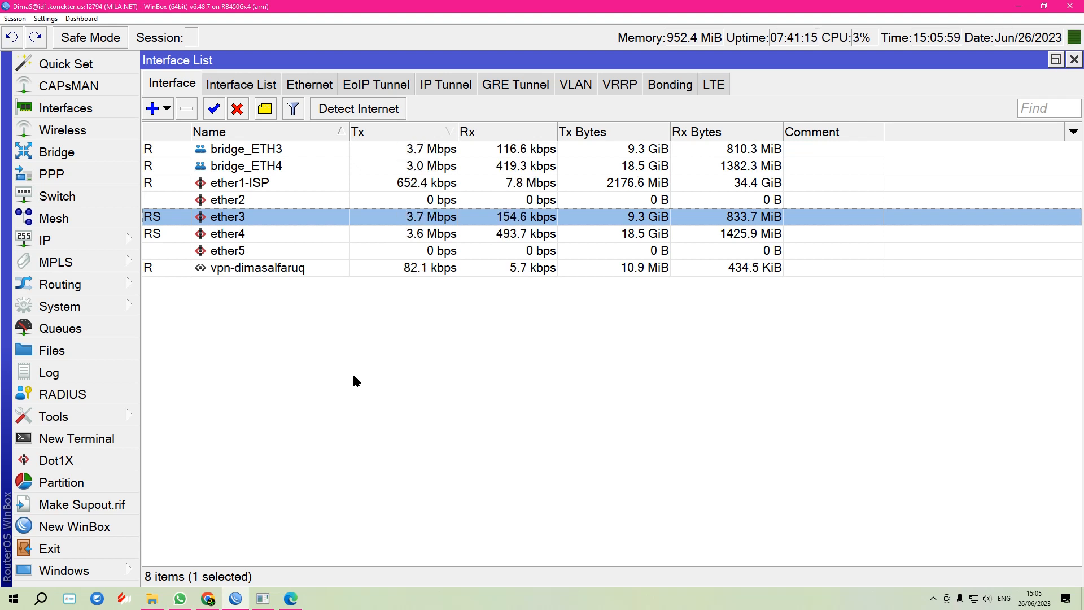
Find and select the 11:15:19 memory log entry about MAC roaming to another hotspot server, then close the log.
click(87, 375)
drag(1032, 433, 1023, 374)
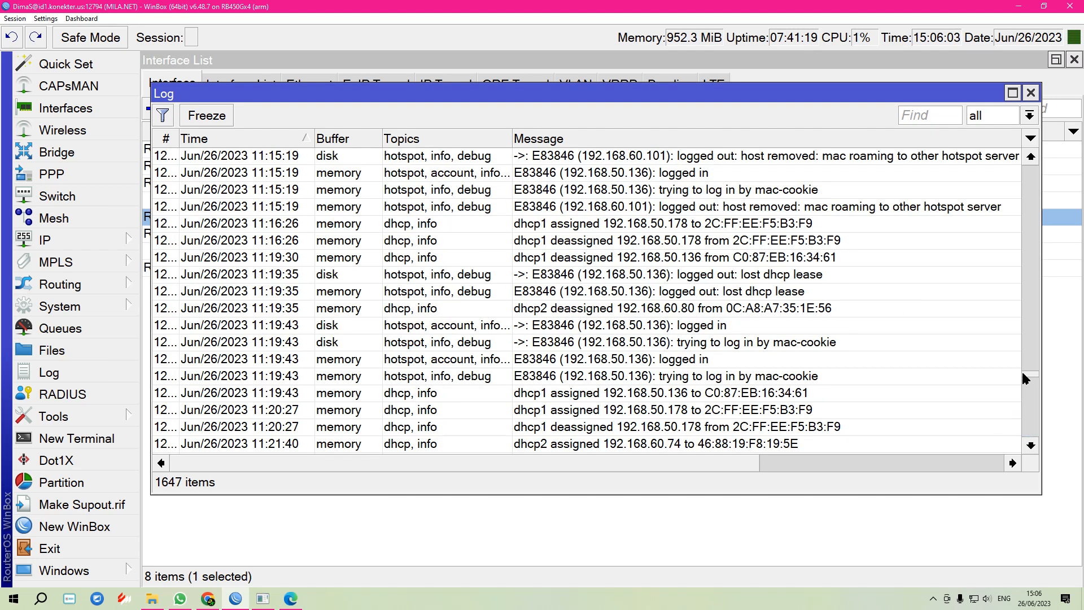
click(725, 208)
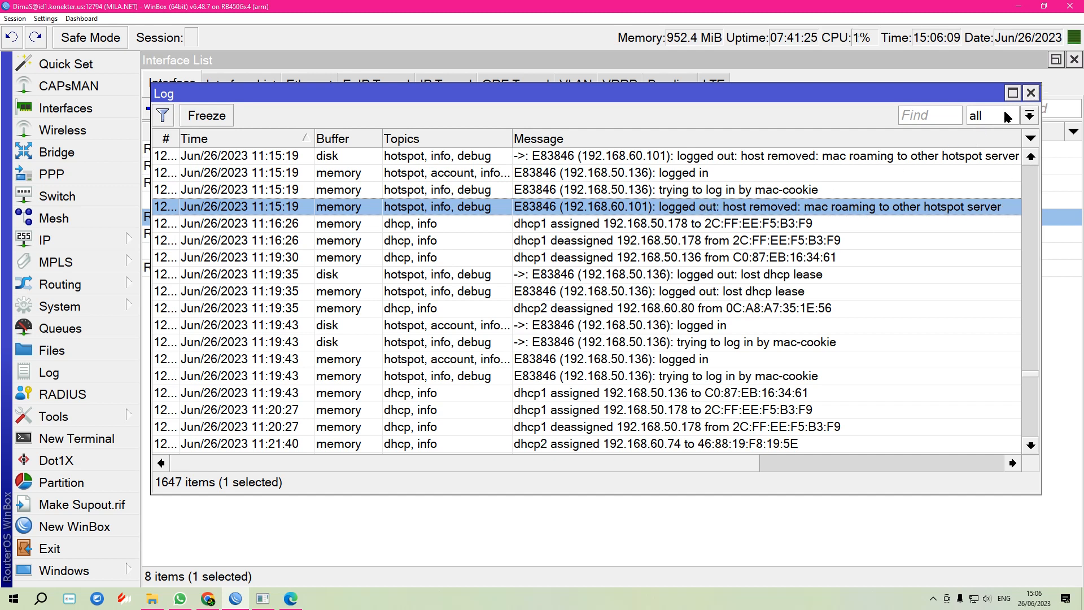
click(1031, 93)
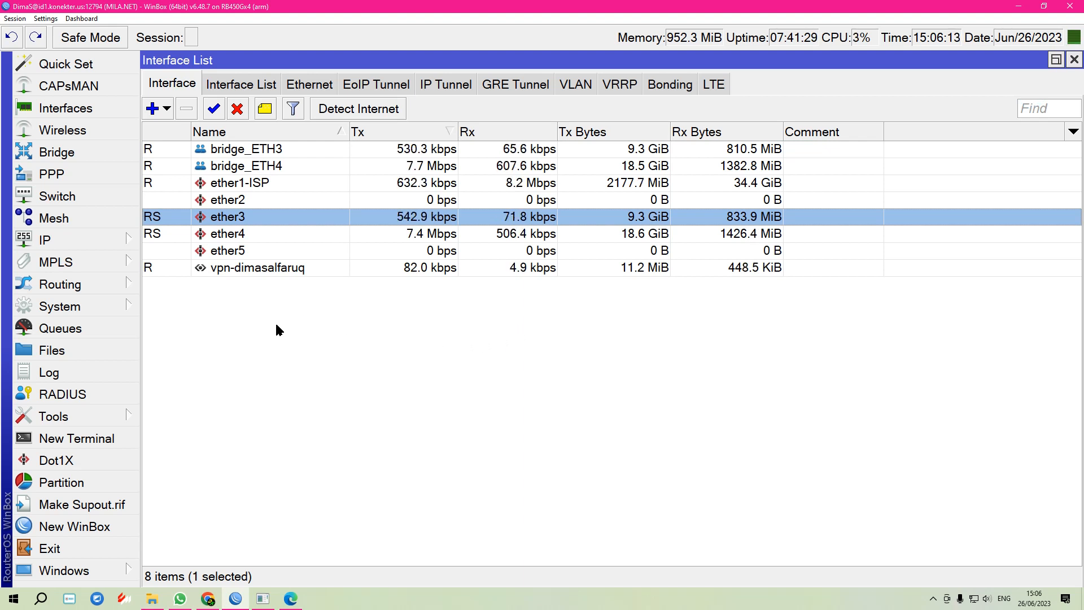
Reopen the log and examine the 15:05:19 dhcp2 lease warning and the 15:05:27 address assignment that follows it.
click(72, 374)
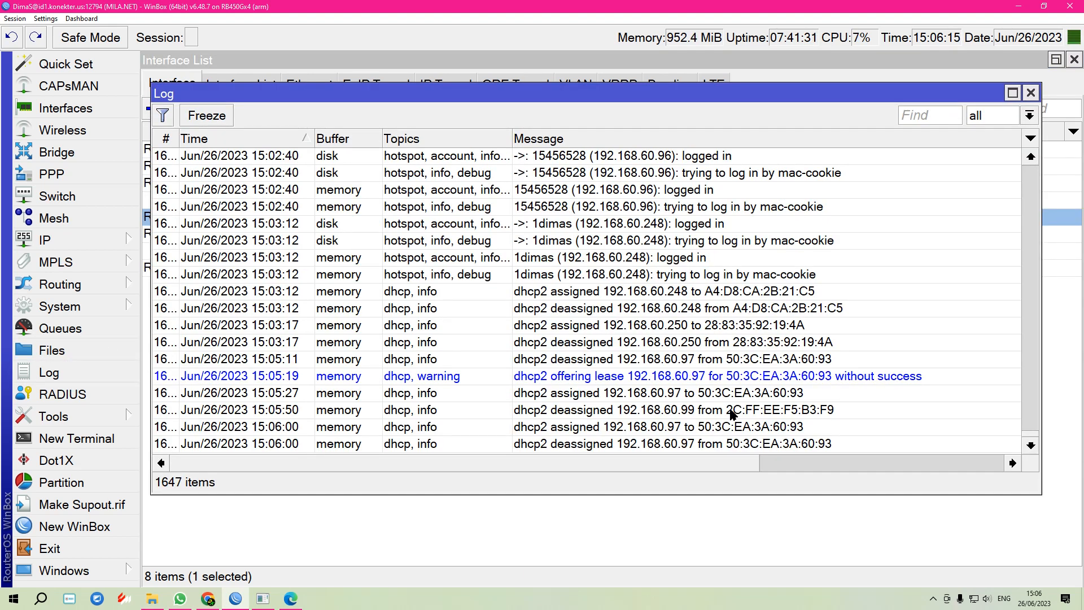
click(628, 380)
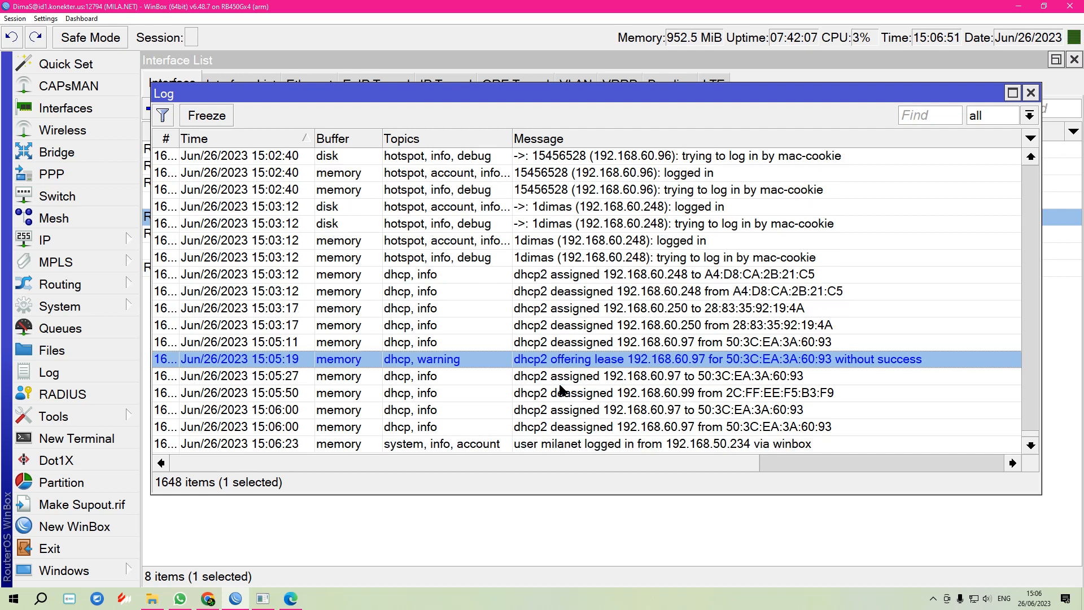
scroll(582, 387, up, 1)
scroll(585, 387, down, 1)
scroll(554, 397, up, 1)
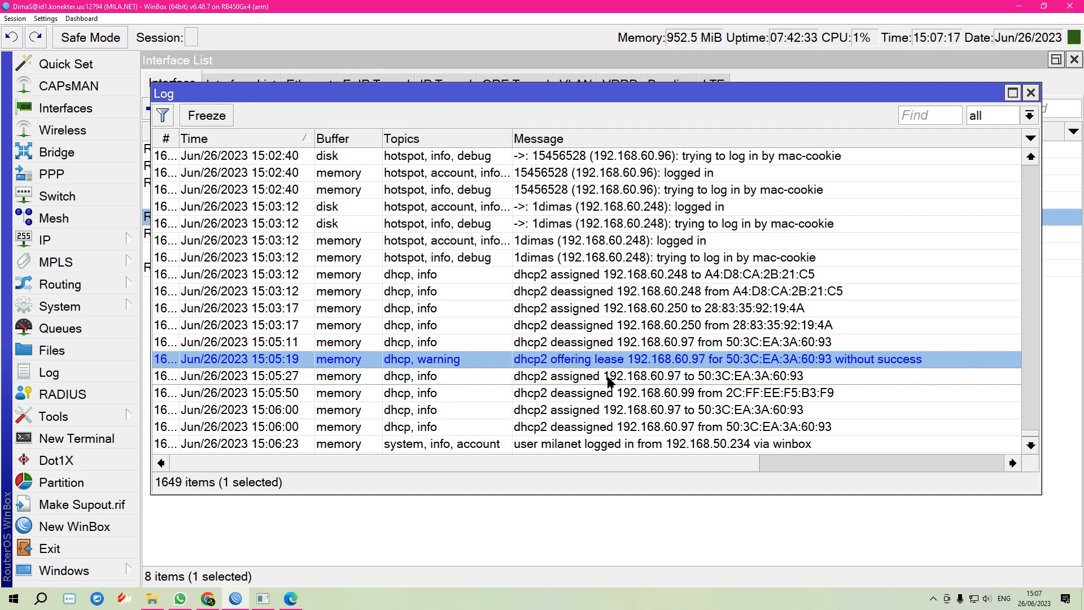
click(542, 379)
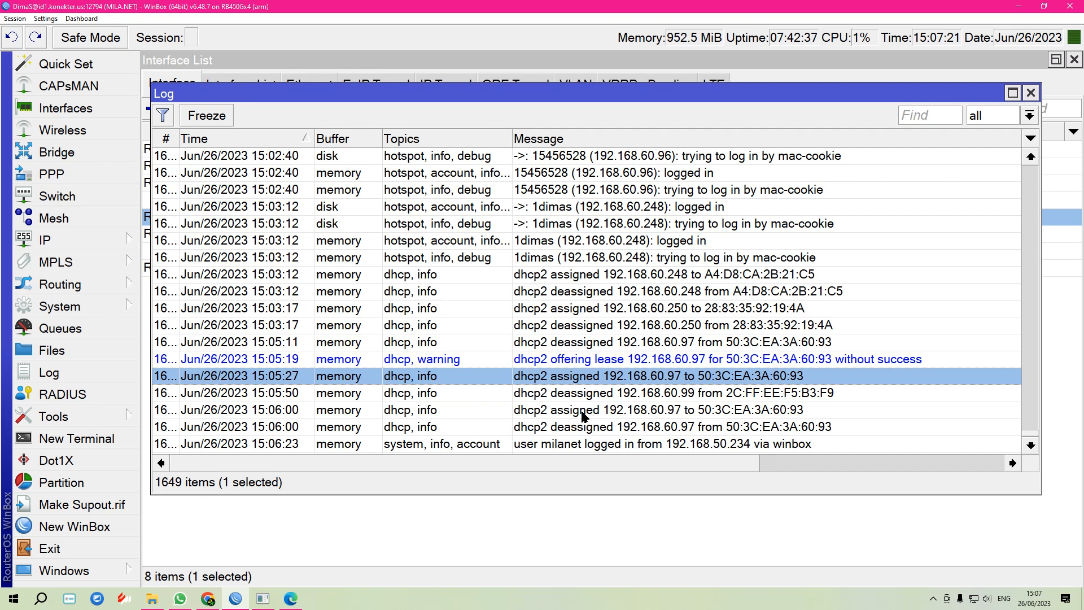
Review the earlier DHCP, hotspot and API login entries in the log, going back to about 14:56.
scroll(532, 419, up, 1)
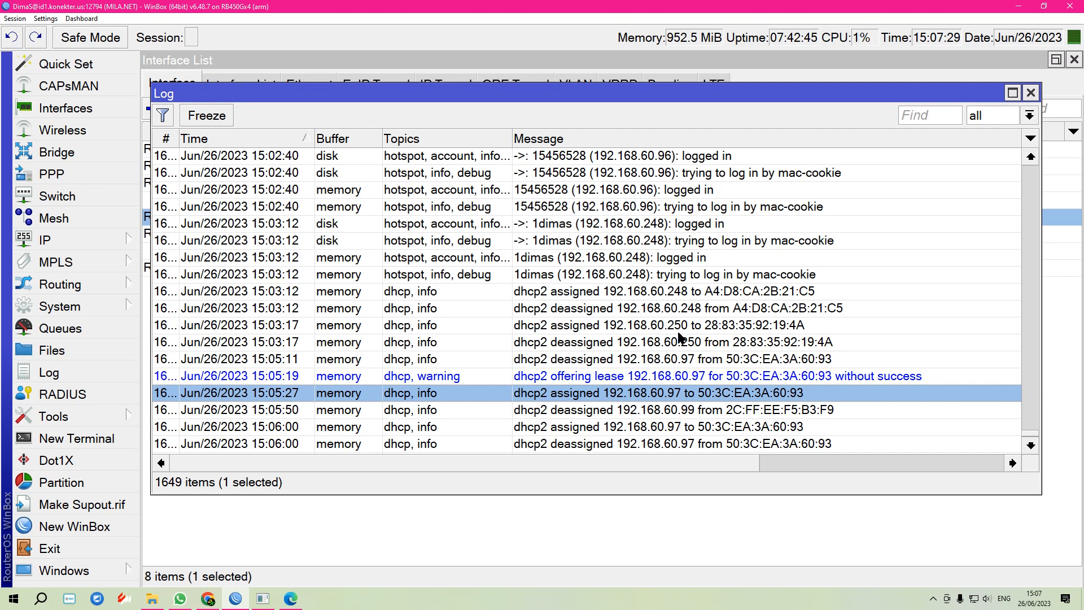
scroll(835, 328, up, 4)
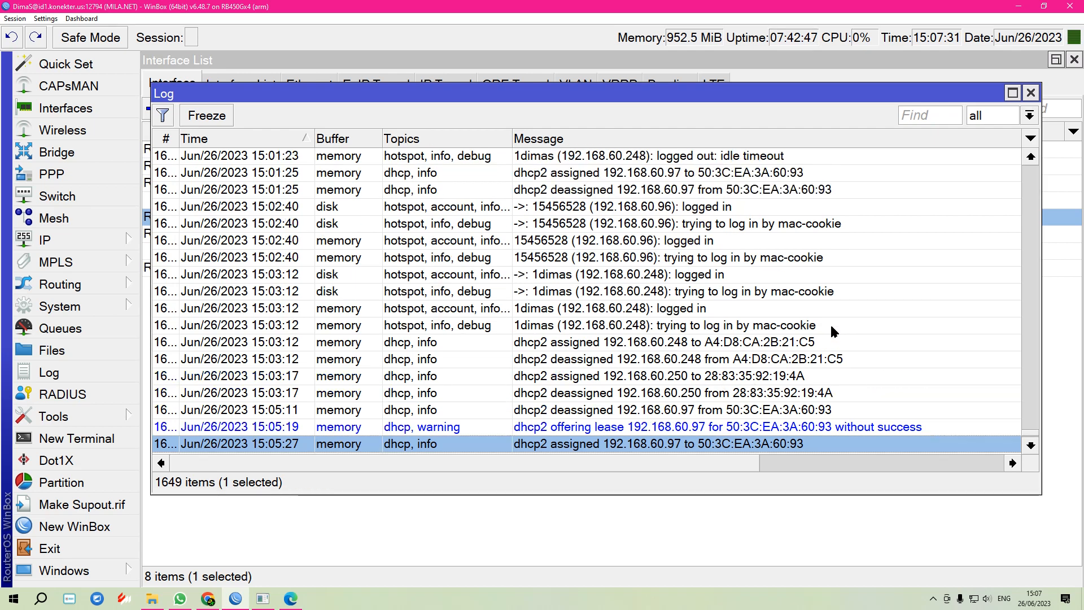
scroll(836, 322, up, 5)
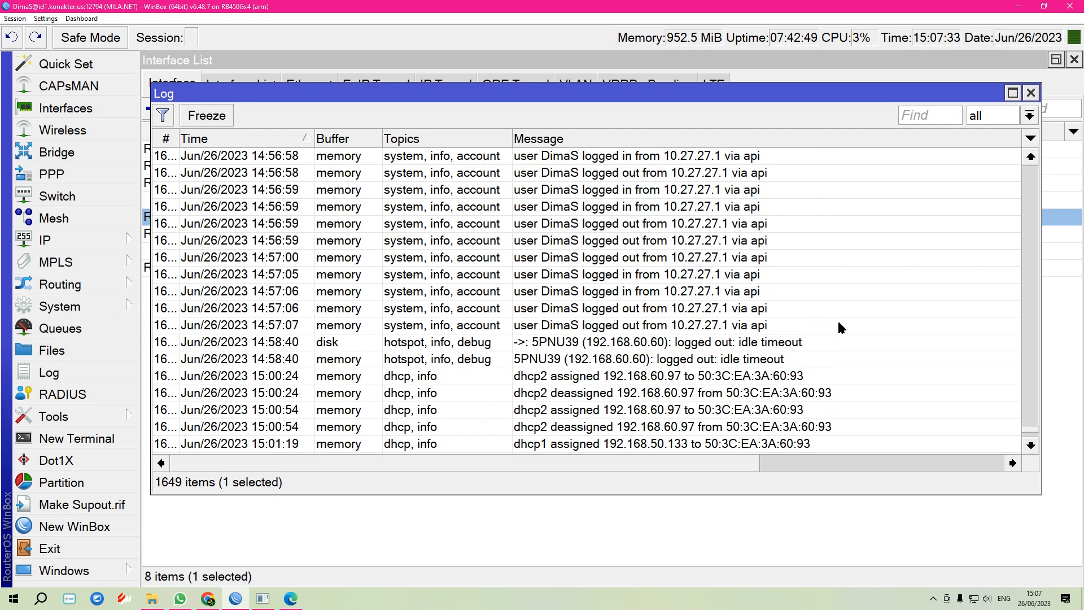
scroll(847, 325, up, 2)
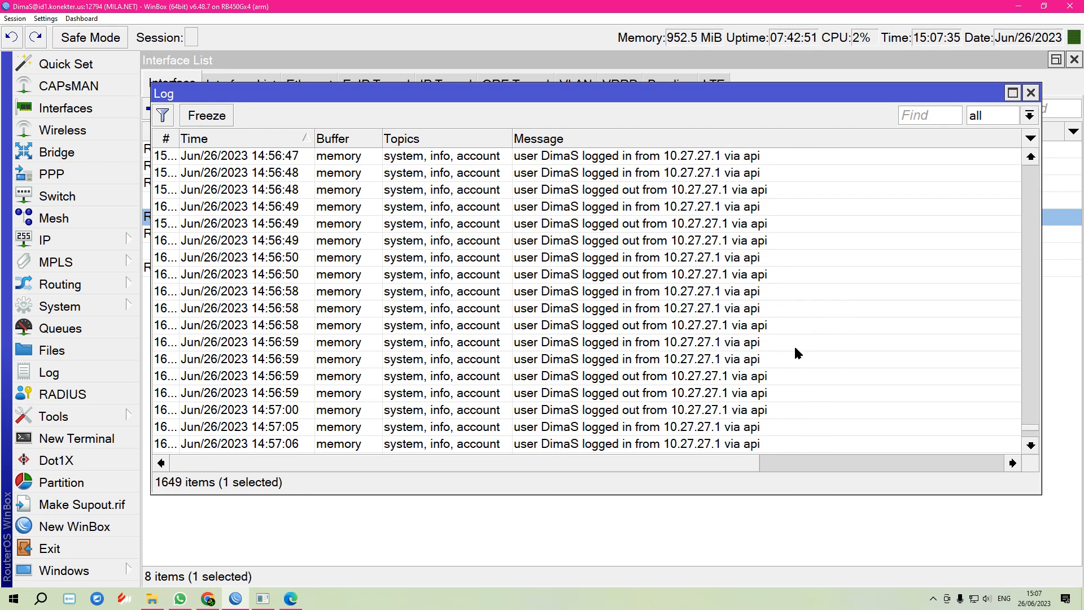